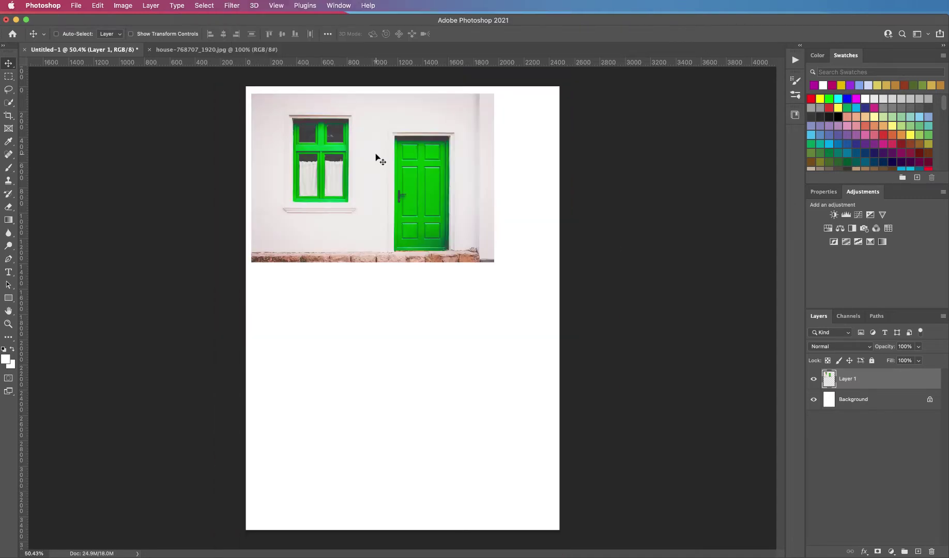
Scale the house photo down to about 49% and position it in the upper-left corner of the page
left_click_drag(369, 193, 402, 217)
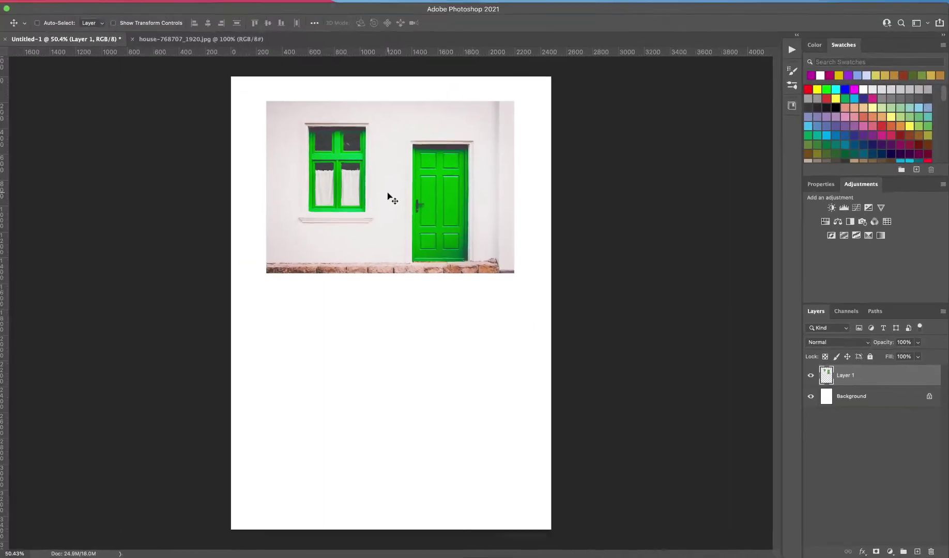
left_click_drag(387, 196, 362, 181)
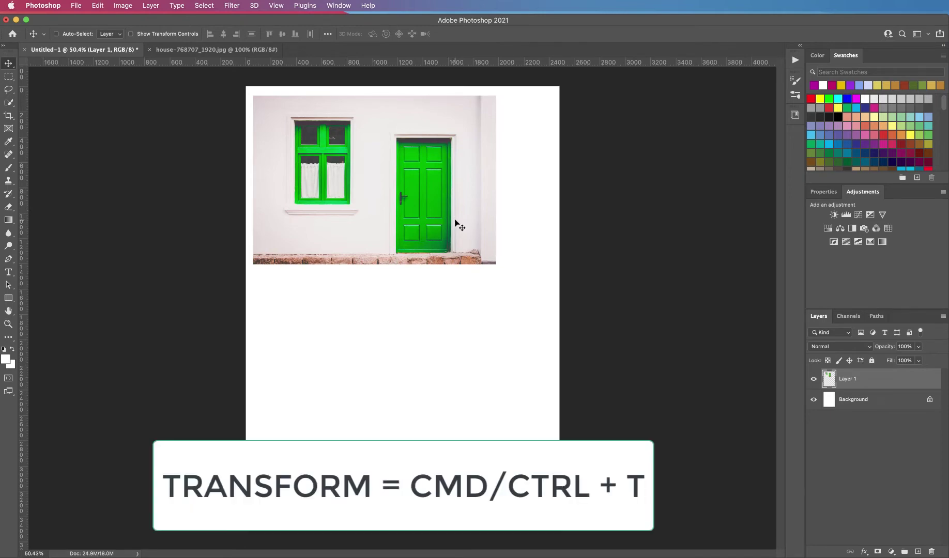
key("super")
key("super+t")
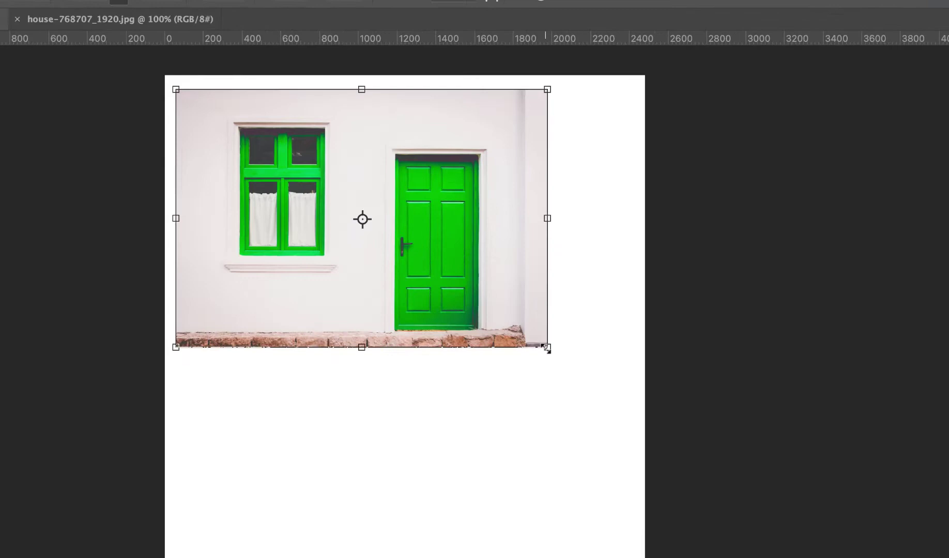
left_click_drag(495, 262, 469, 245)
left_click_drag(537, 392, 344, 255)
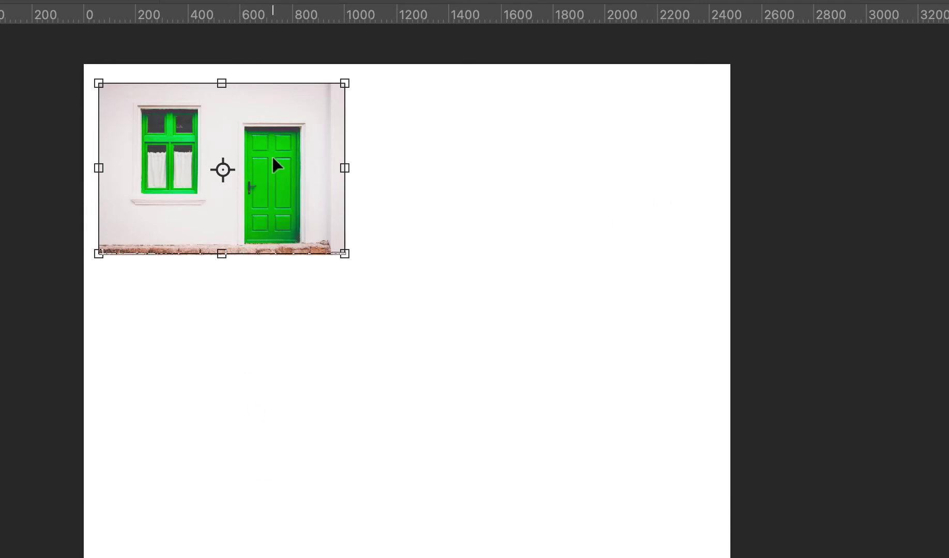
left_click_drag(200, 199, 192, 192)
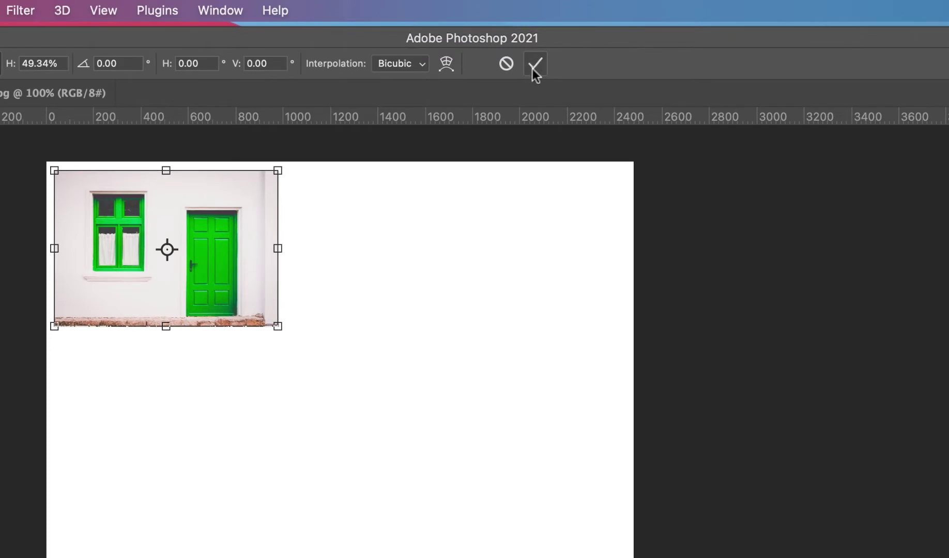
left_click(535, 63)
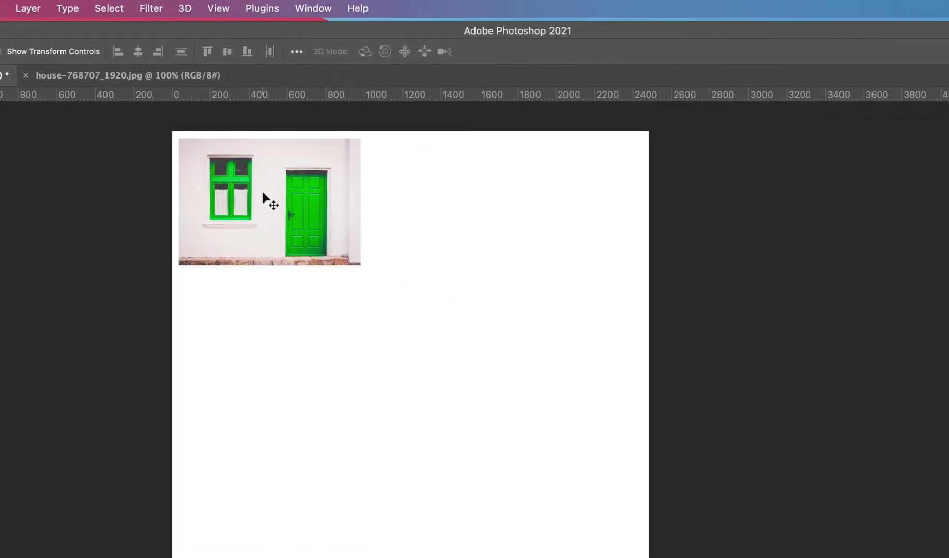
Duplicate the house photo twice and place the copies beside the original to form a row of three
left_click_drag(521, 228, 689, 313)
left_click_drag(361, 254, 401, 189)
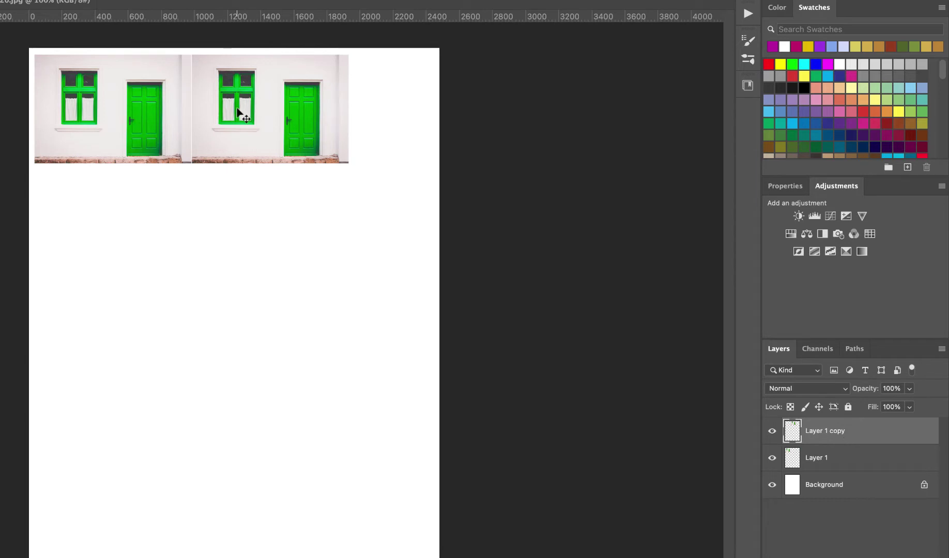
left_click_drag(239, 111, 392, 111)
key("ctrl+j")
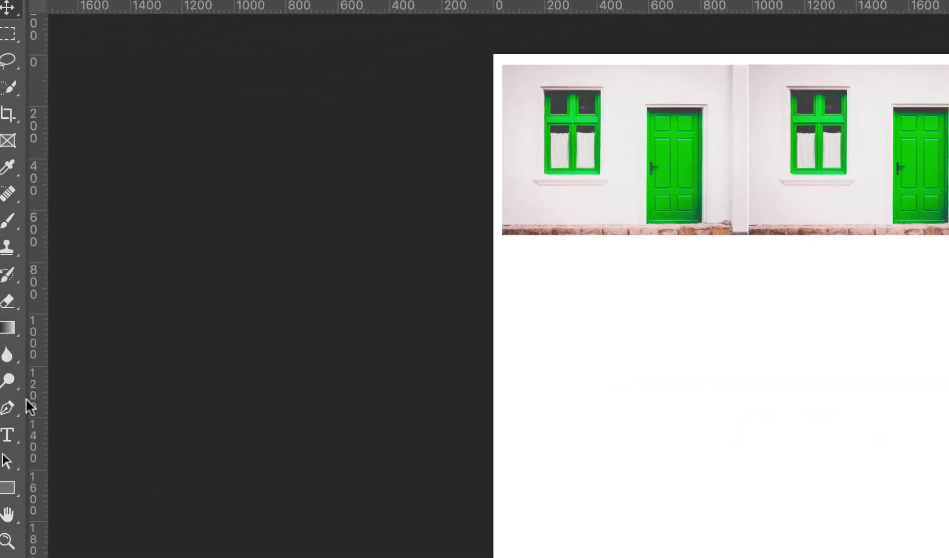
Enlarge the canvas evenly around its centre with the Crop tool until all three photos fit inside it
left_click(16, 113)
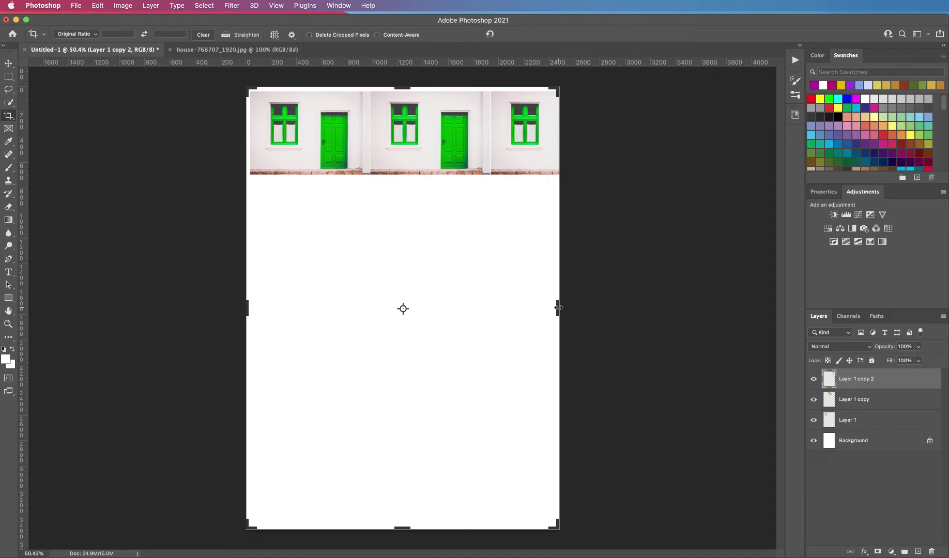
key("super+r")
left_click_drag(558, 308, 581, 310)
key("super+space")
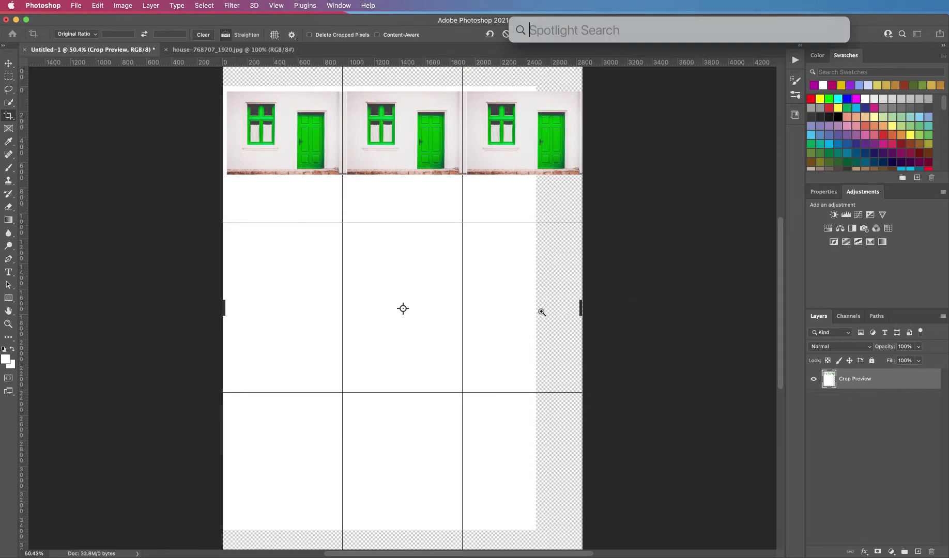
left_click(532, 311, "alt+super")
left_click_drag(544, 307, 552, 309)
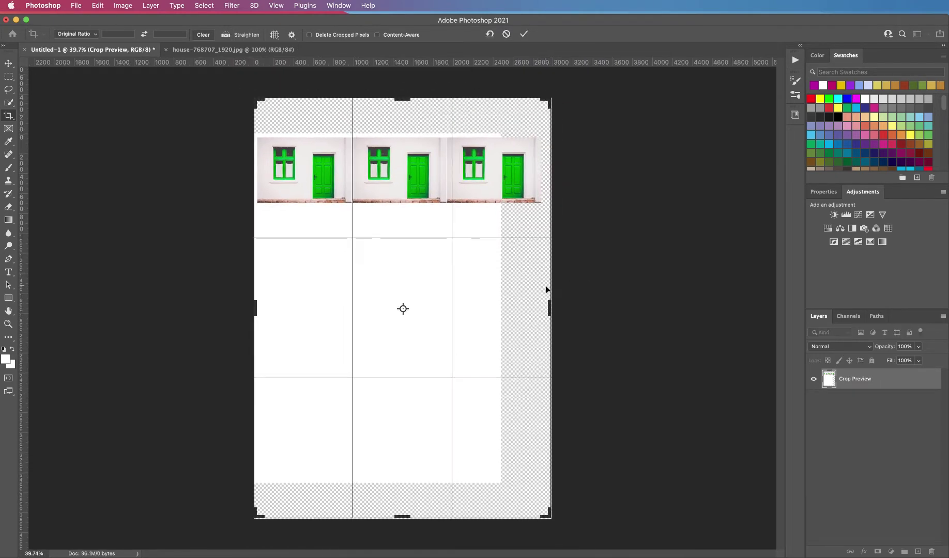
left_click(524, 35)
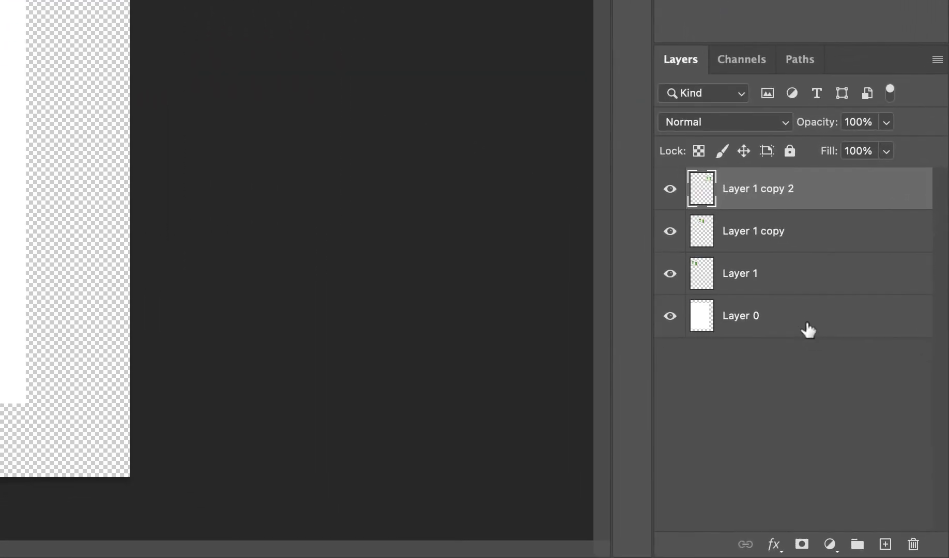
Replace the Layer 0 background with a Solid Color fill layer in off-white #fbfbfb beneath the photos
left_click(878, 443)
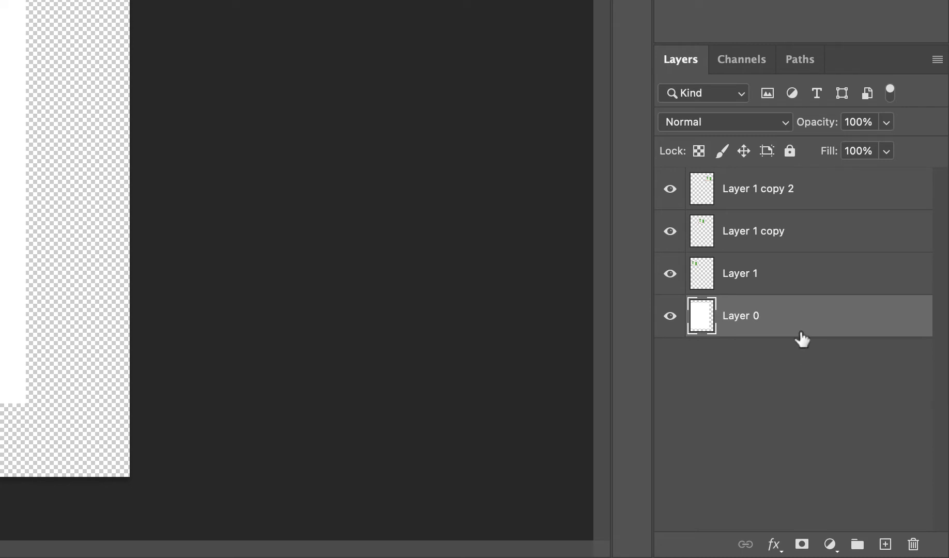
left_click(829, 546)
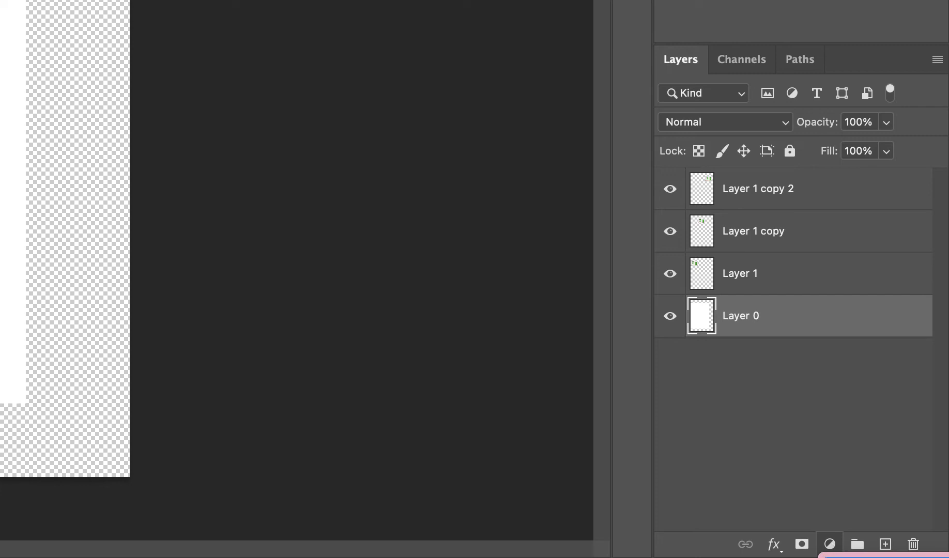
left_click(834, 556)
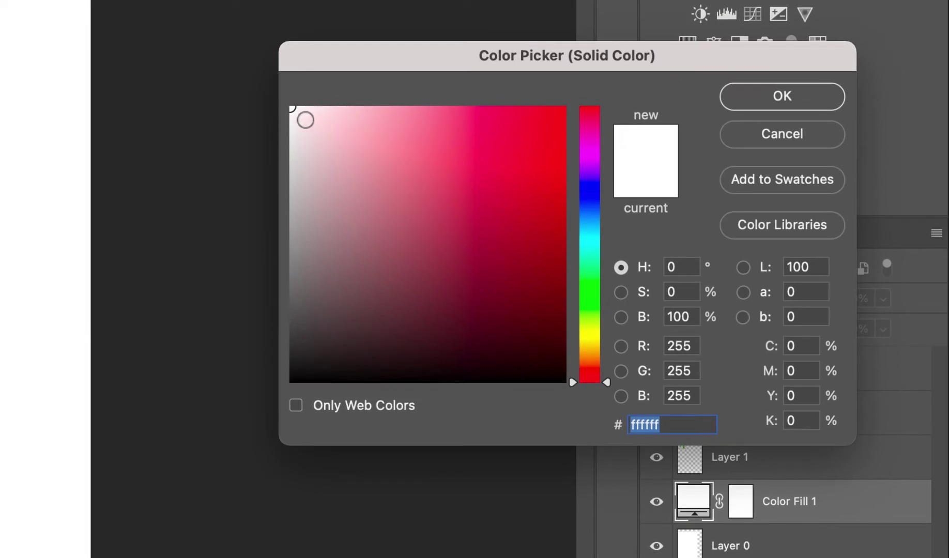
left_click(290, 108)
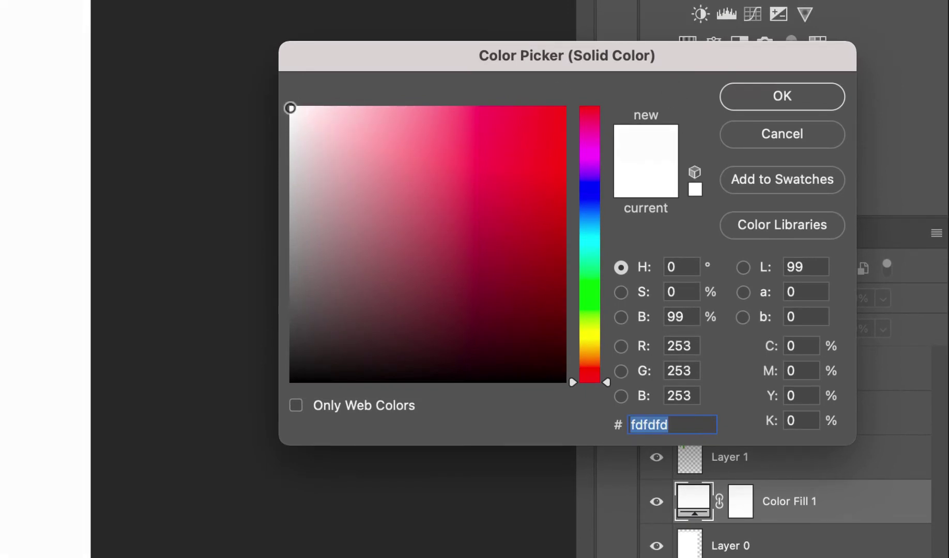
left_click(292, 110)
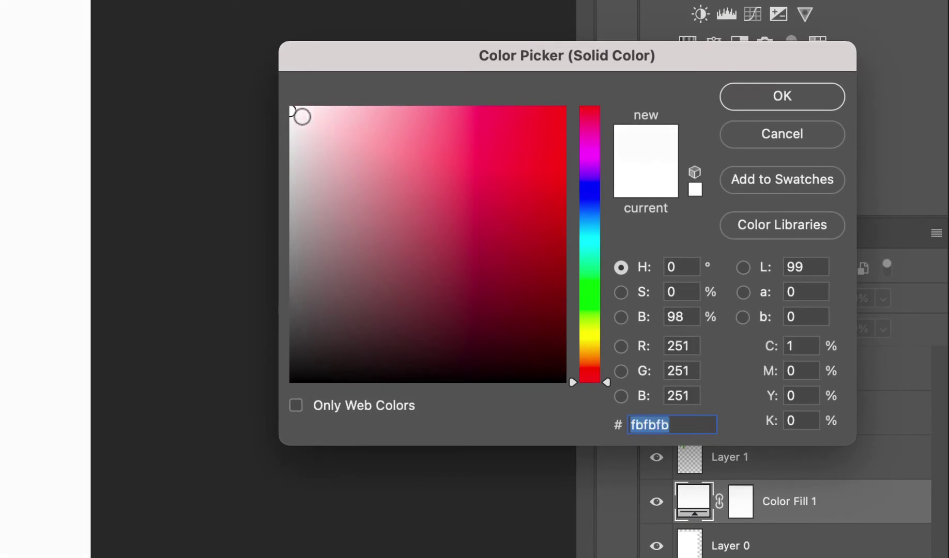
left_click(783, 96)
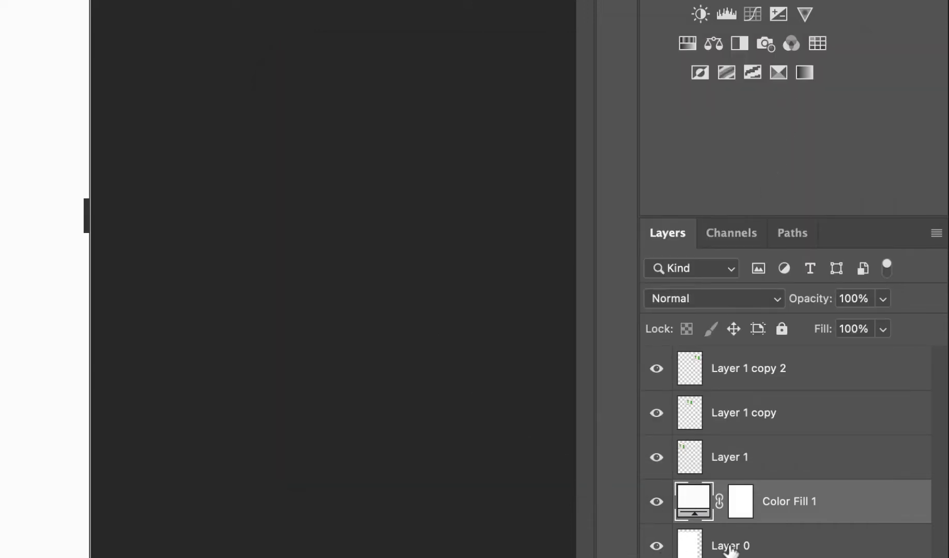
left_click_drag(797, 545, 808, 557)
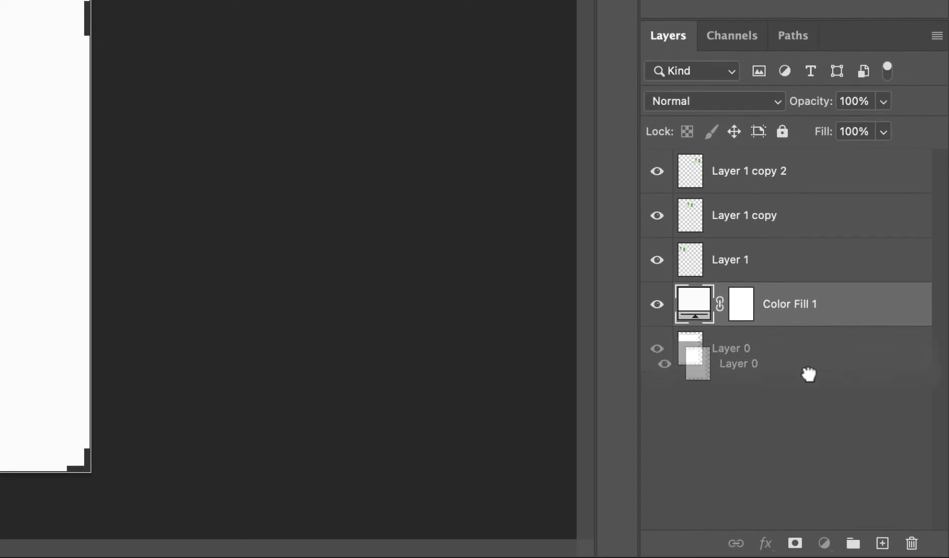
left_click_drag(809, 374, 911, 544)
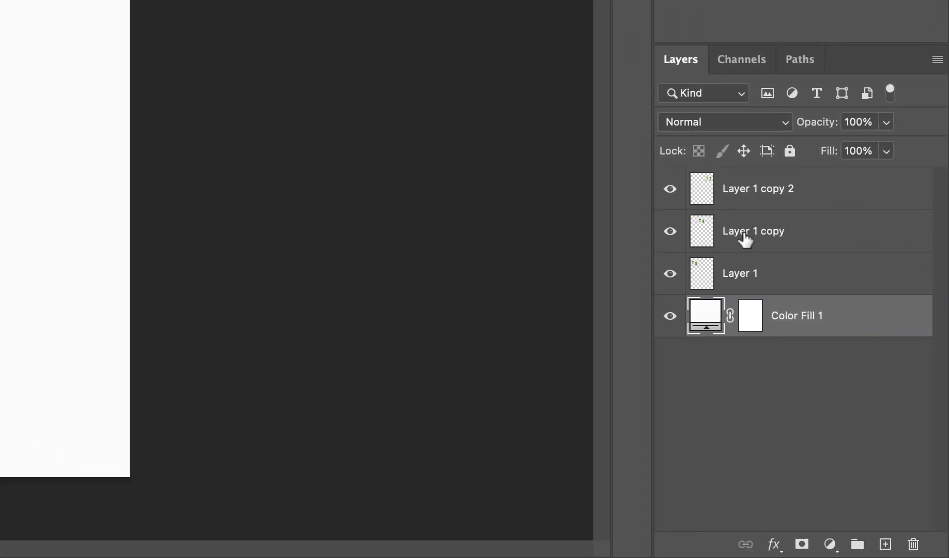
Select Layer 1 copy and toggle the visibility of the photo copies to check which layer holds the middle photo
left_click(742, 237)
left_click(671, 232)
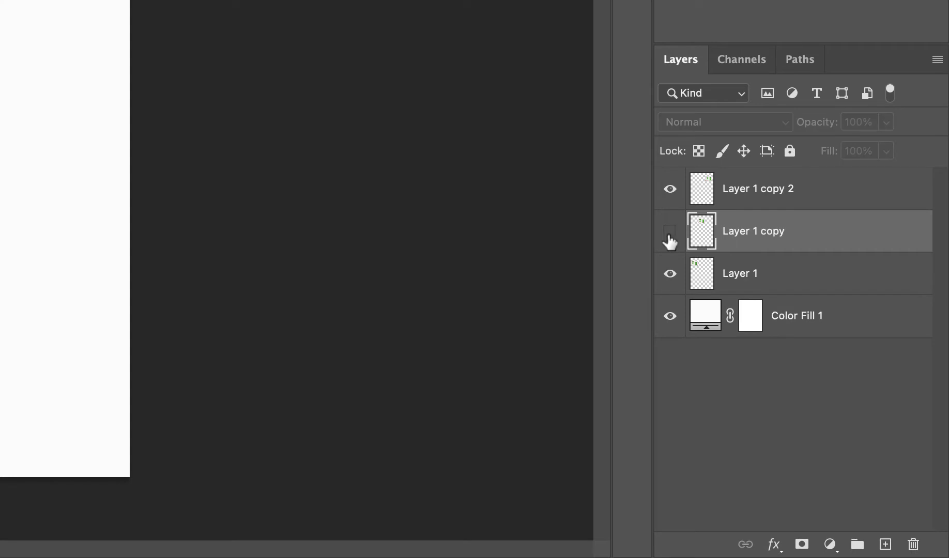
left_click(670, 235)
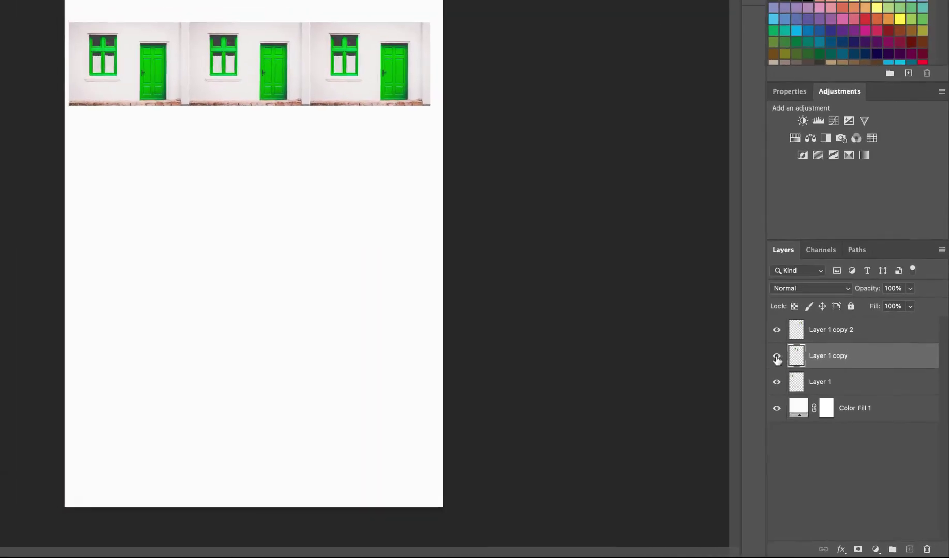
left_click(742, 316)
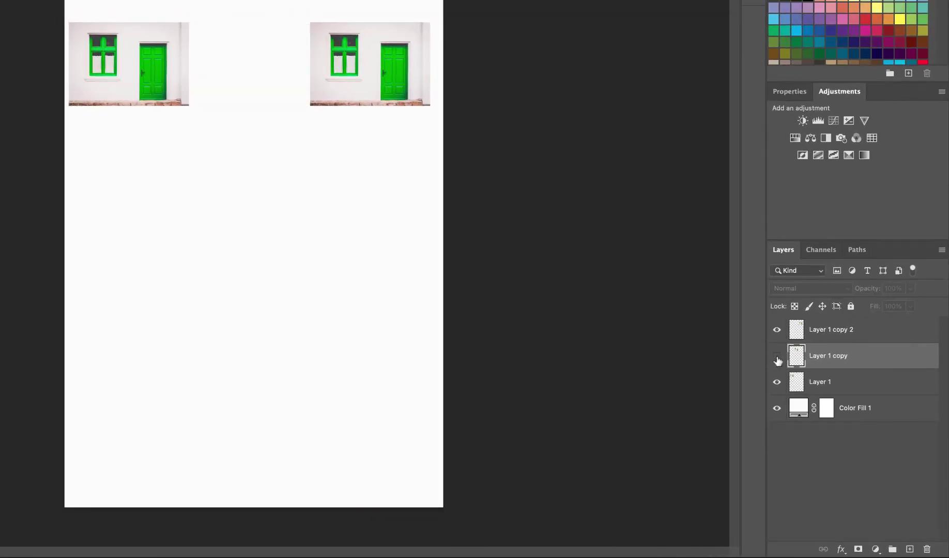
left_click(777, 356)
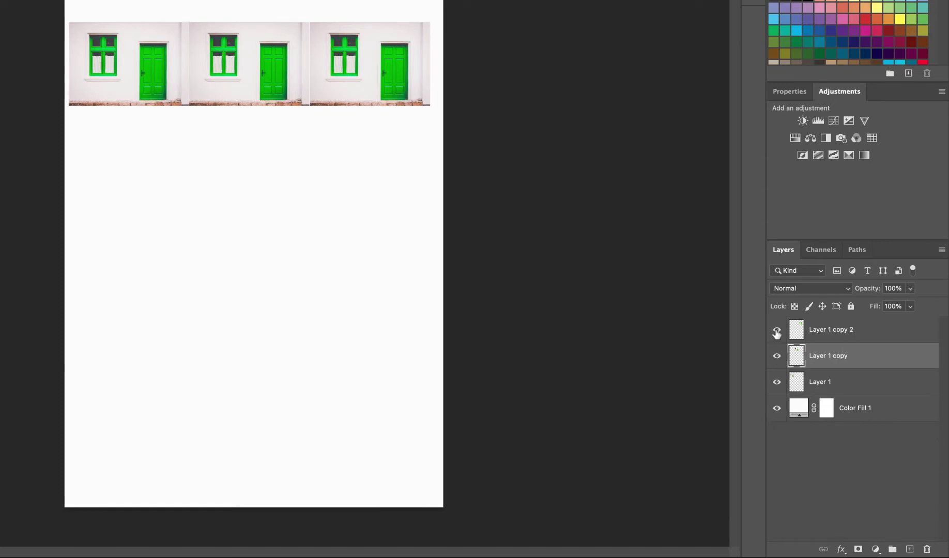
left_click(776, 329)
left_click(776, 330)
left_click(776, 356)
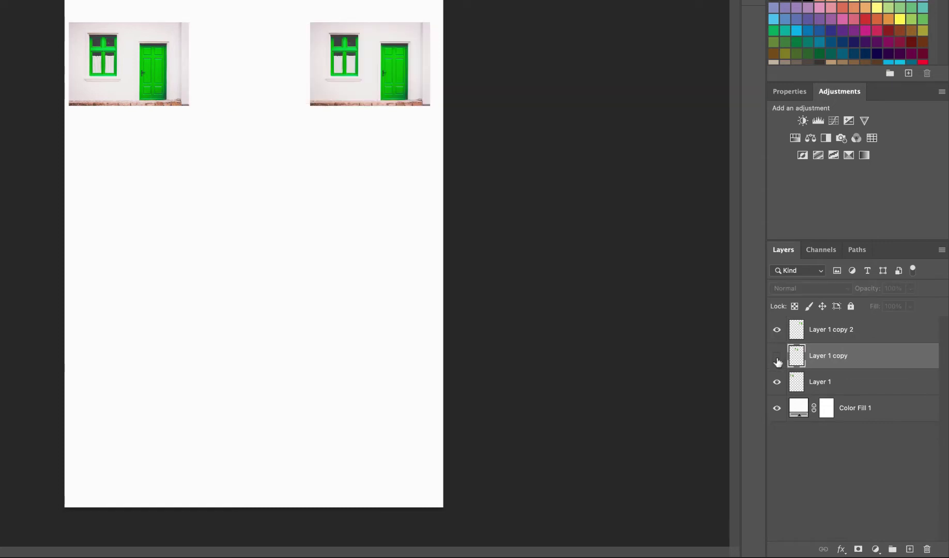
left_click(777, 357)
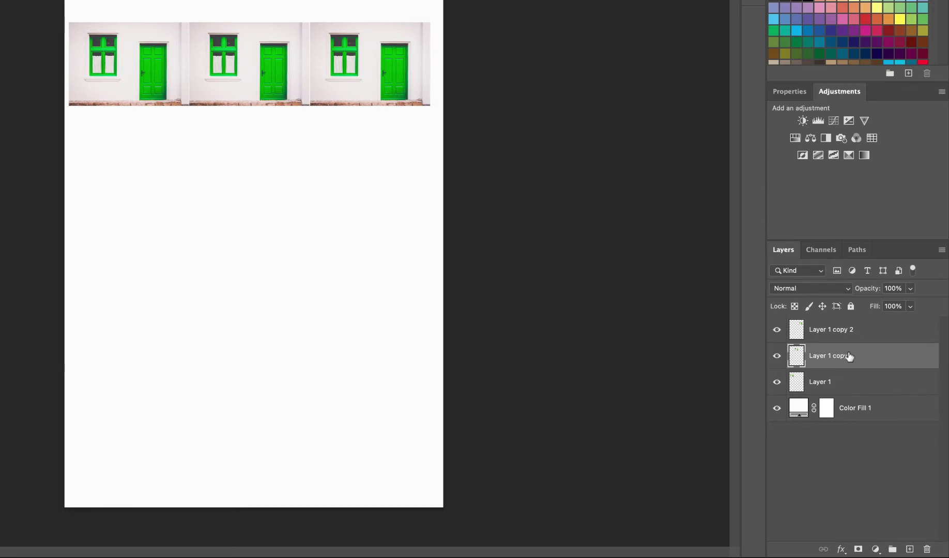
Flip the middle house photo horizontally with Free Transform and move it flush against the first photo
key("ctrl+t")
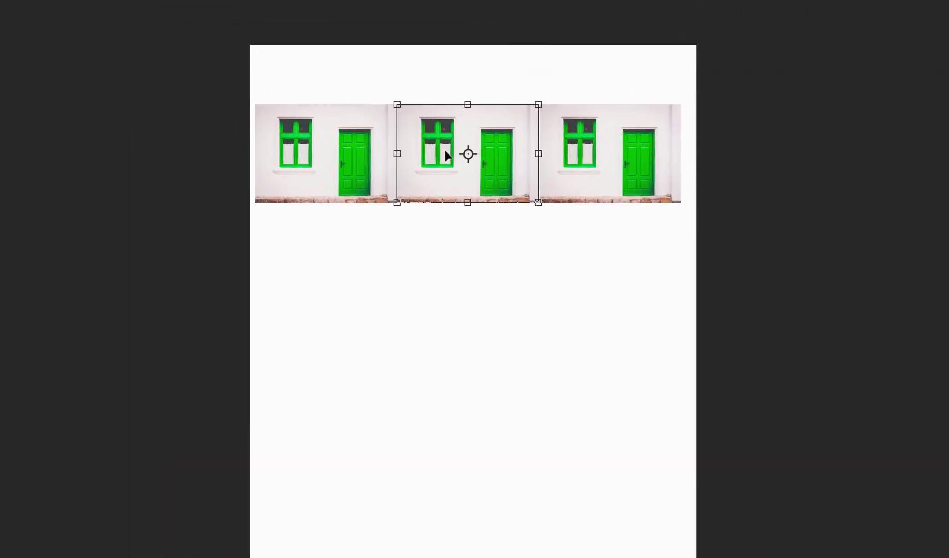
right_click(447, 155)
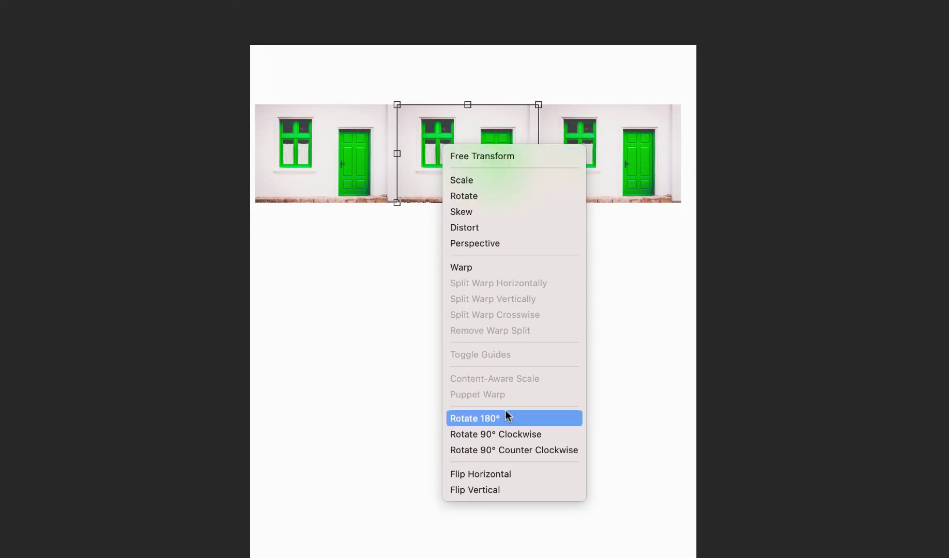
left_click(497, 473)
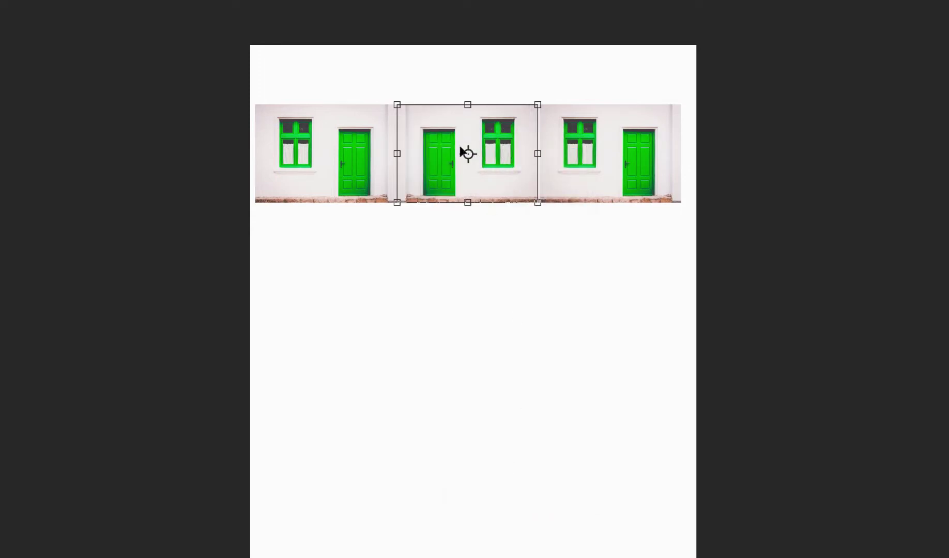
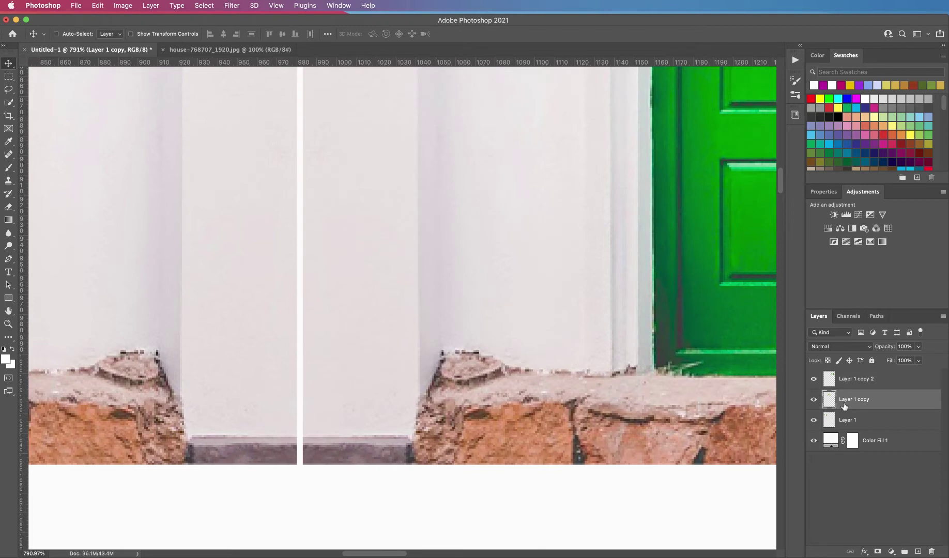
left_click_drag(323, 459, 317, 459)
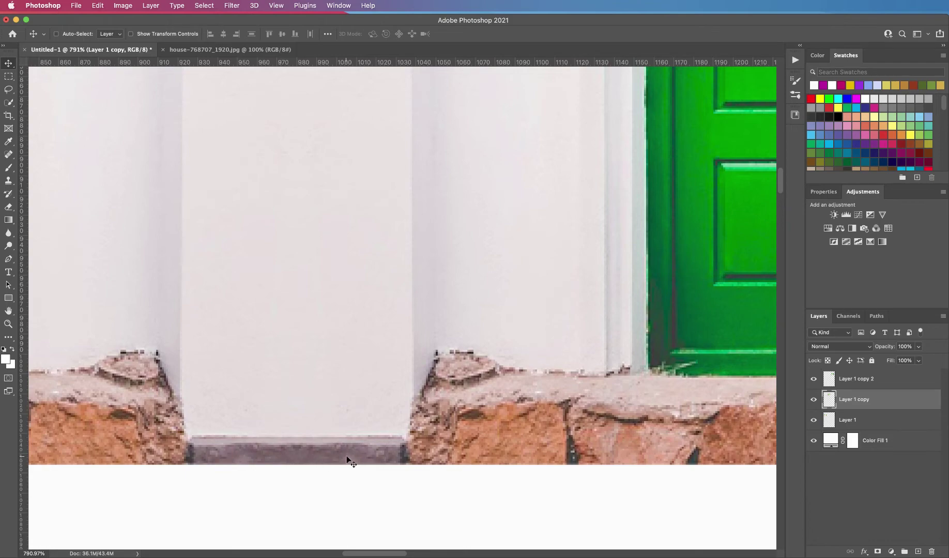
Move the third photo, on Layer 1 copy 2, flush against the flipped middle photo with their brick bases aligned
left_click_drag(375, 446, 305, 440)
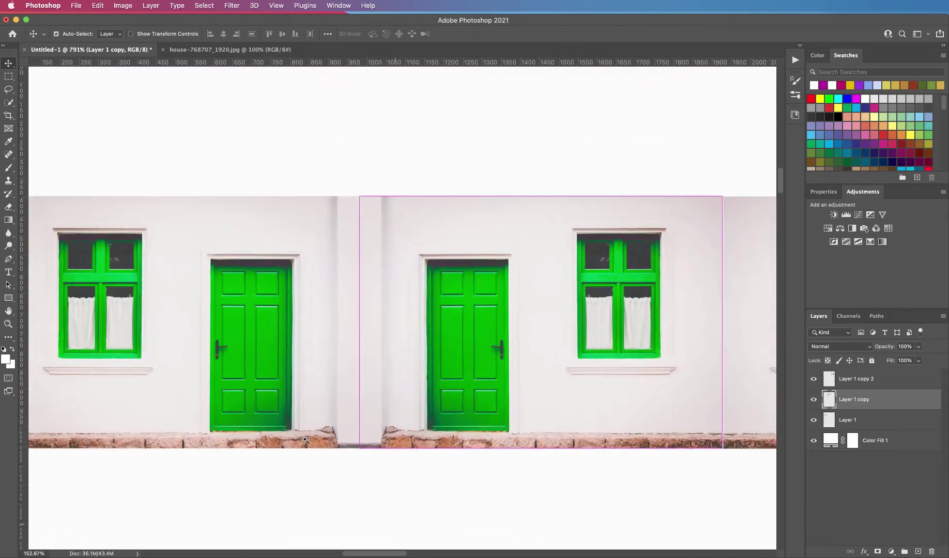
left_click_drag(677, 442, 751, 437)
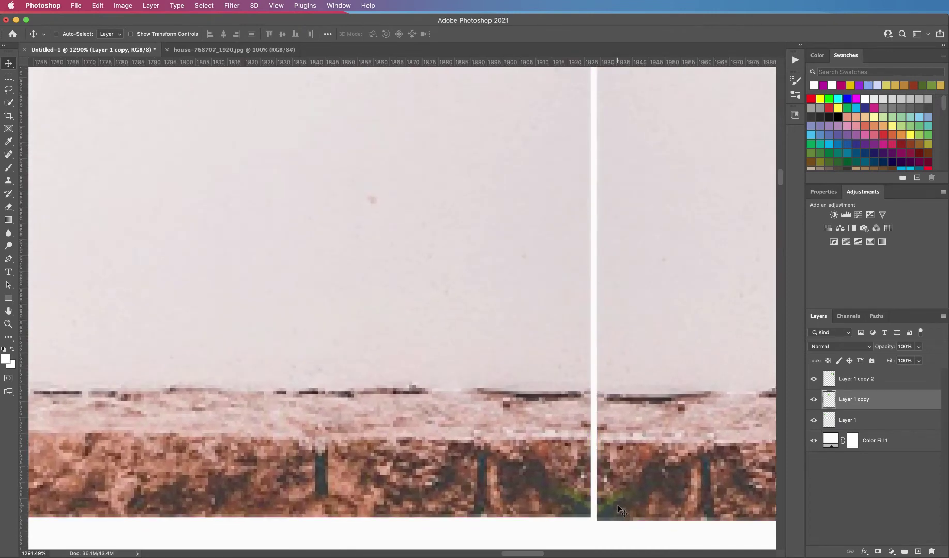
left_click(813, 379)
left_click(813, 380)
left_click(882, 384)
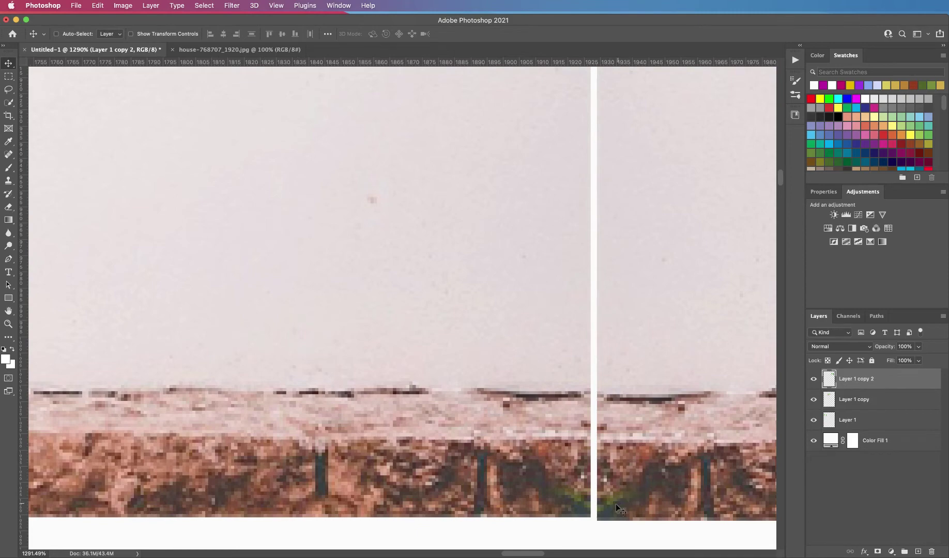
left_click_drag(609, 513, 501, 468)
key("super+space")
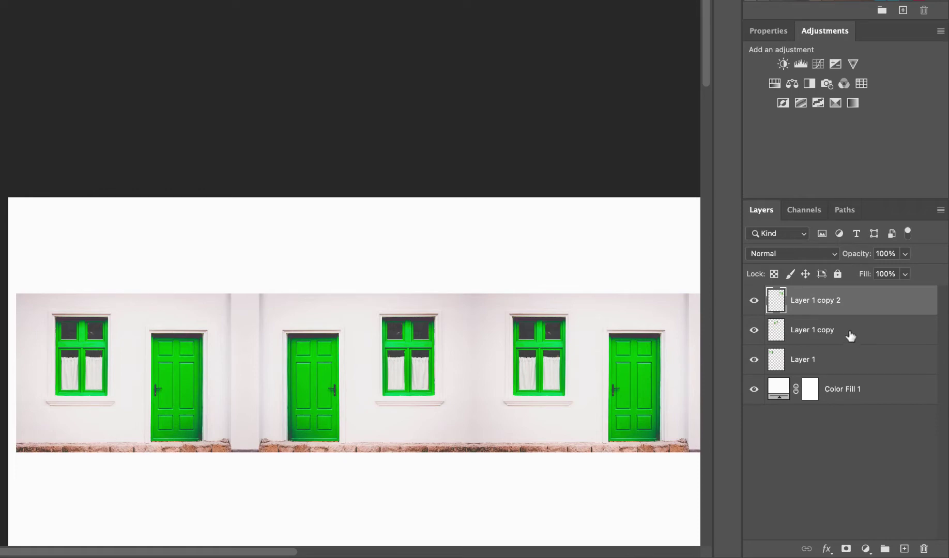
Group the three photo layers and duplicate the group as a second row directly beneath the first
left_click(850, 336, "shift")
left_click(846, 364, "shift")
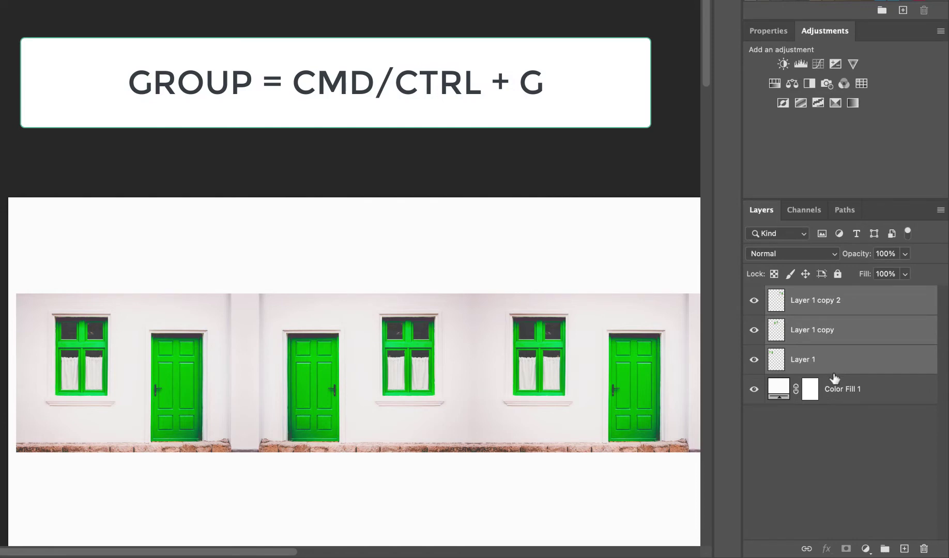
key("ctrl+g")
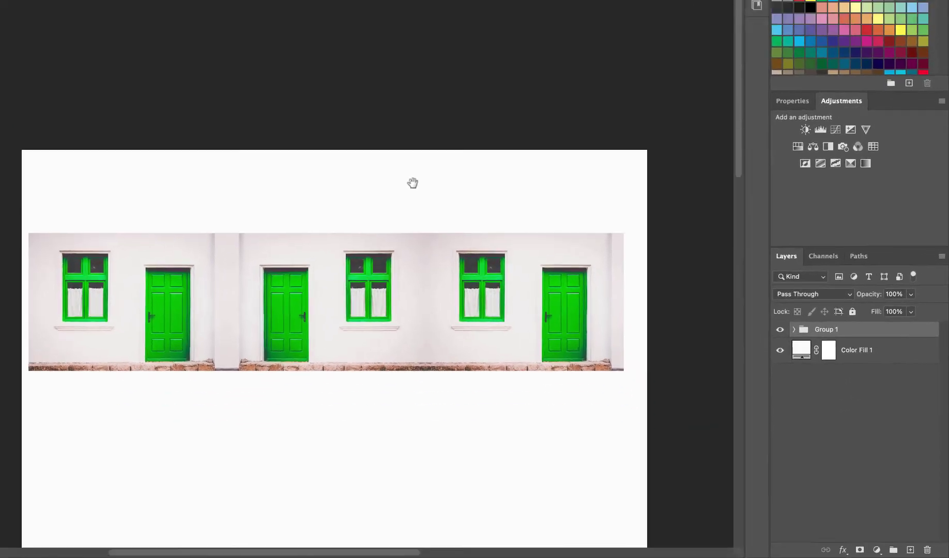
key("v")
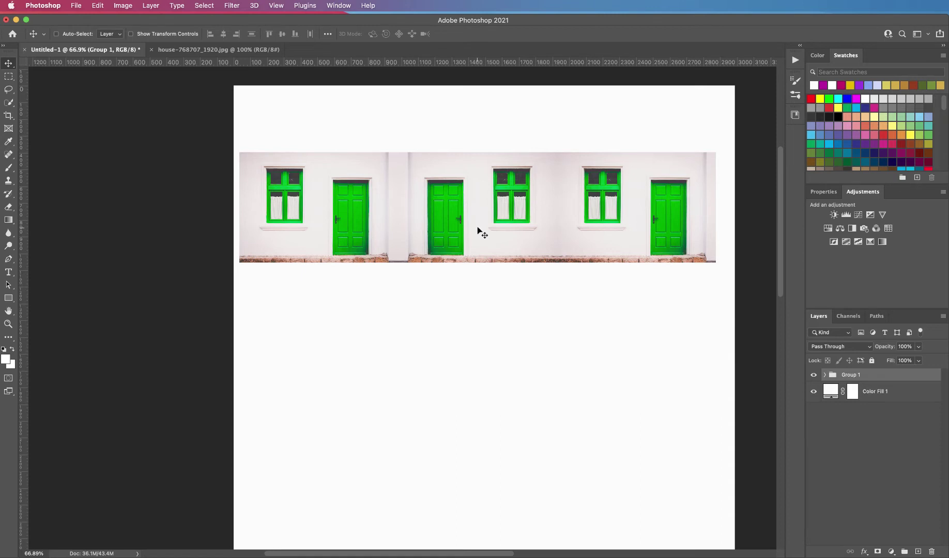
left_click_drag(478, 227, 478, 339)
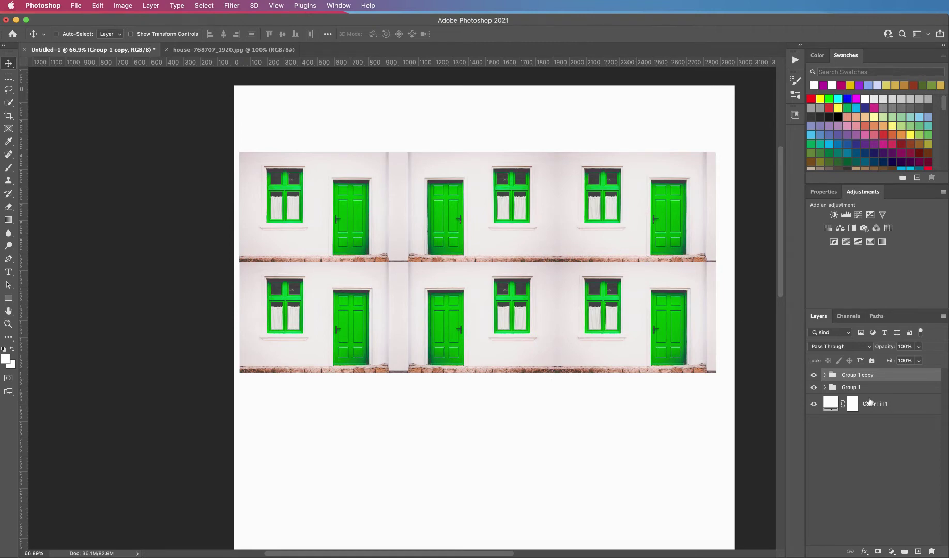
Move the Group 1 row up near the canvas's upper edge and bring the Group 1 copy row up beneath it
left_click(851, 389)
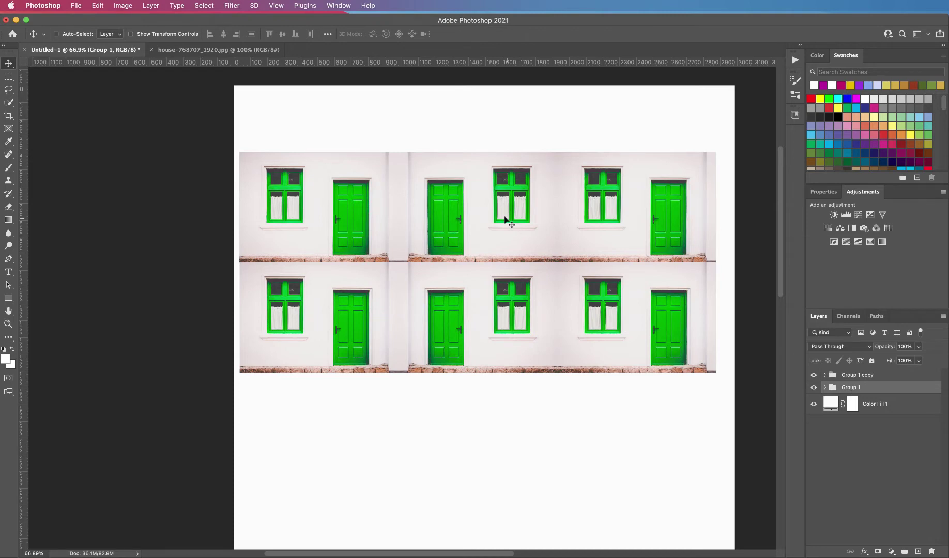
left_click_drag(499, 214, 503, 161)
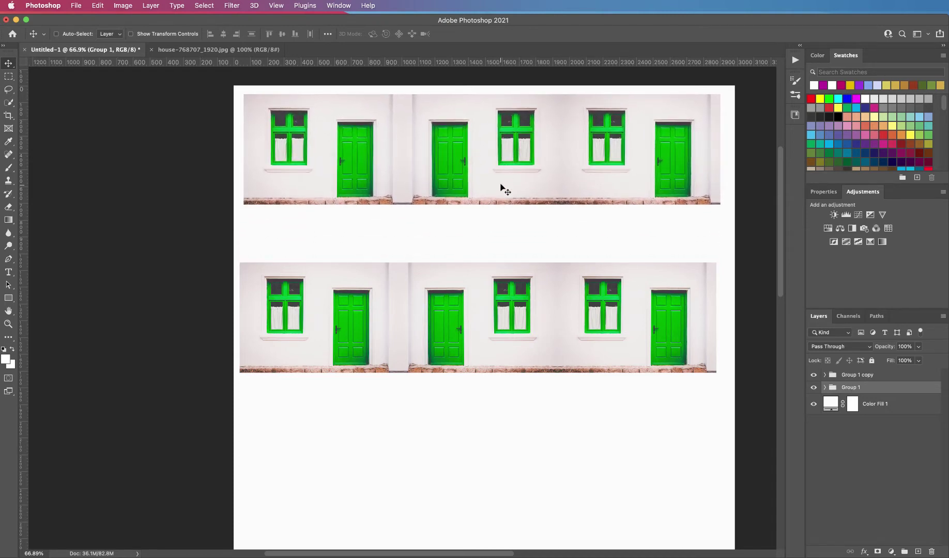
left_click(846, 378)
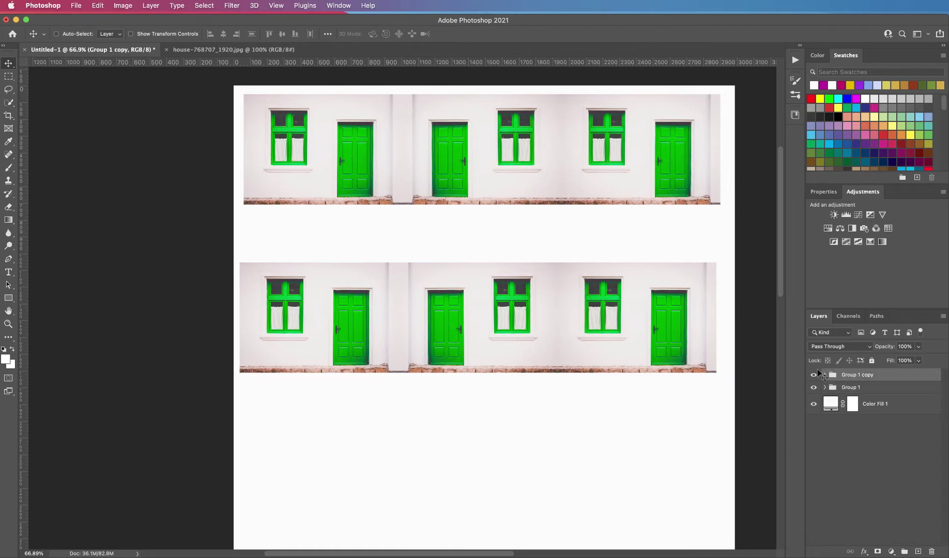
left_click_drag(424, 317, 427, 260)
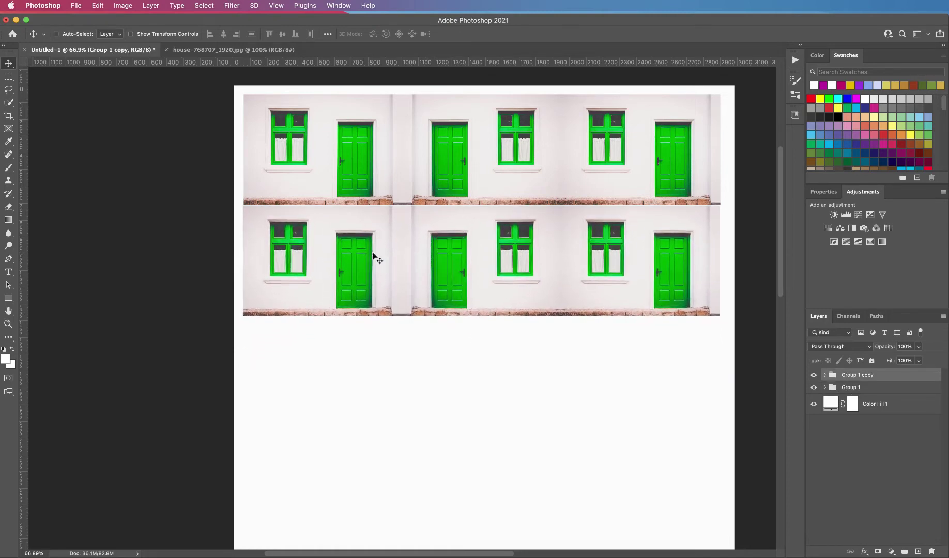
Close the gap between the first two rows by moving the Group 1 copy row flush against the row above
key("super+space")
left_click(241, 204, "super")
left_click_drag(272, 205, 323, 287)
key("super+space")
left_click_drag(457, 345, 353, 326)
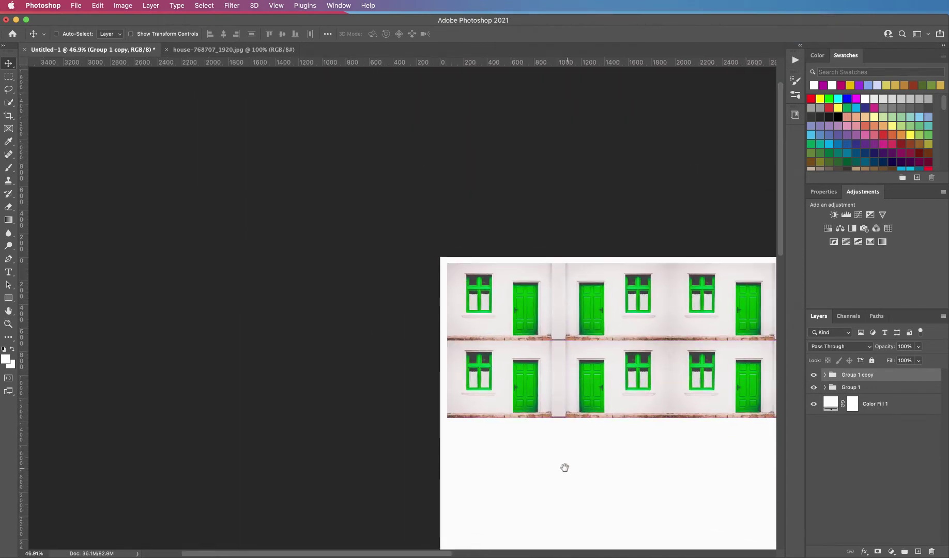
Duplicate Group 1 copy and place the duplicate beneath the second row, aligned with its side edges
scroll(564, 468, "down", 5)
scroll(453, 322, "right", 2)
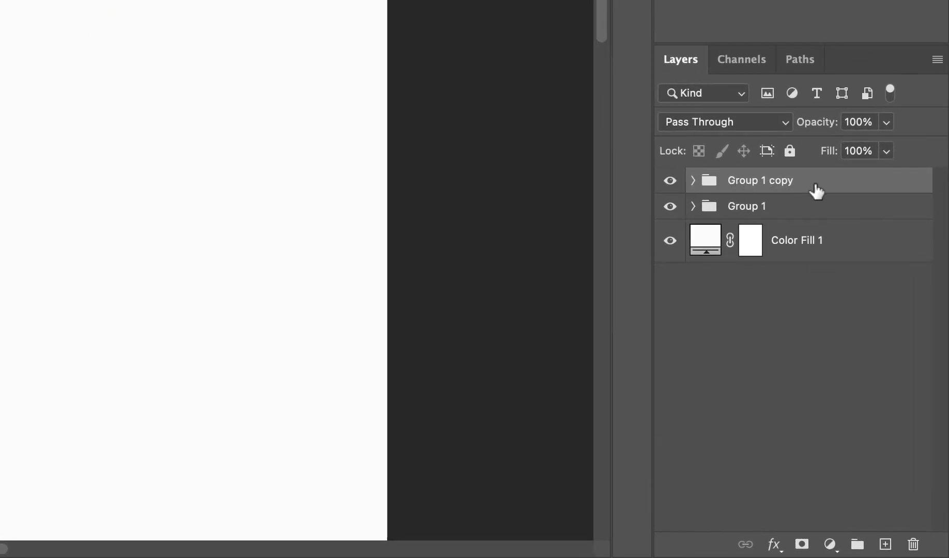
left_click_drag(815, 184, 887, 544)
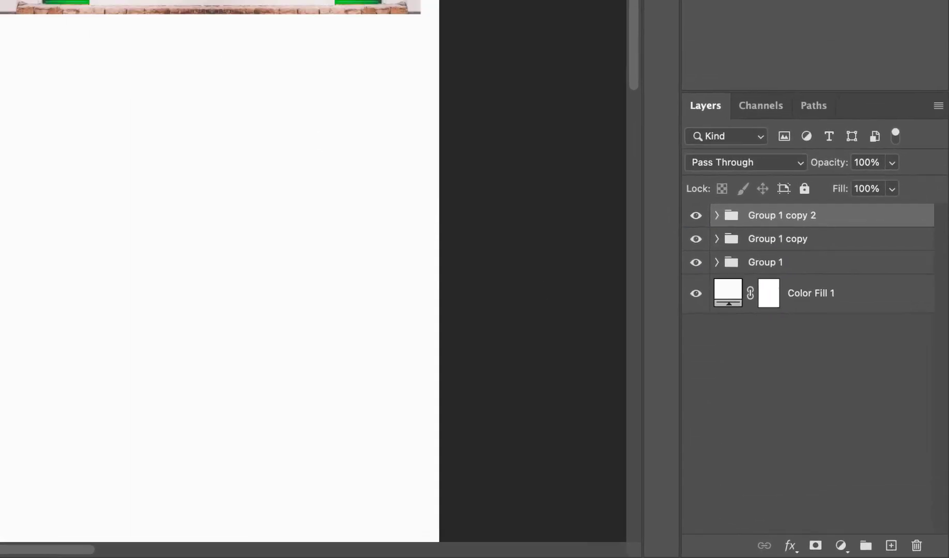
left_click_drag(429, 192, 481, 312)
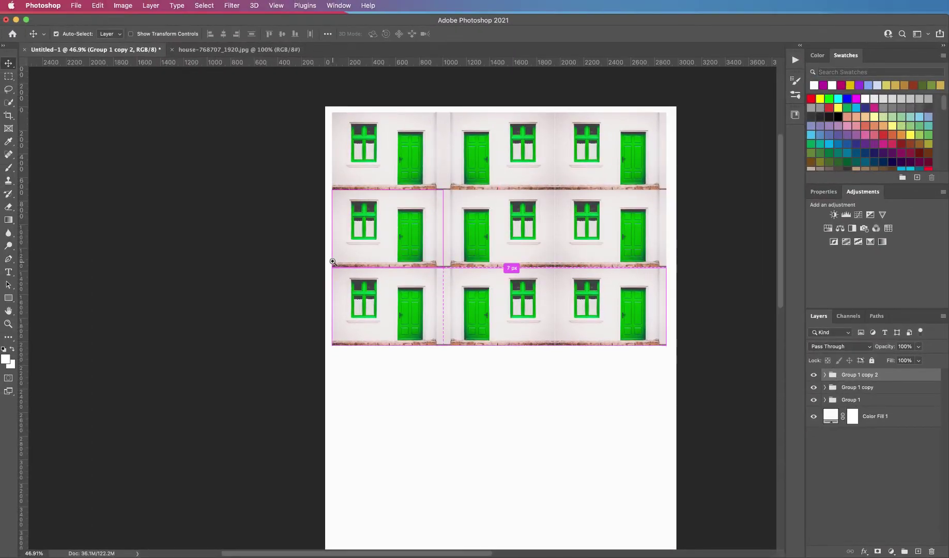
Move the Group 1 copy 2 row up flush against the brick base of the second row
left_click_drag(337, 264, 380, 336)
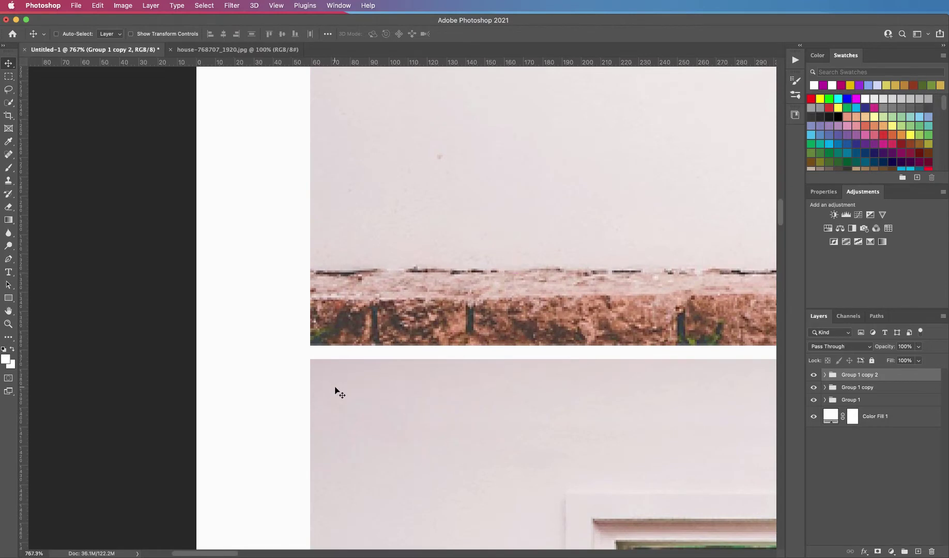
left_click_drag(335, 387, 364, 373)
key("super+space")
key("Escape")
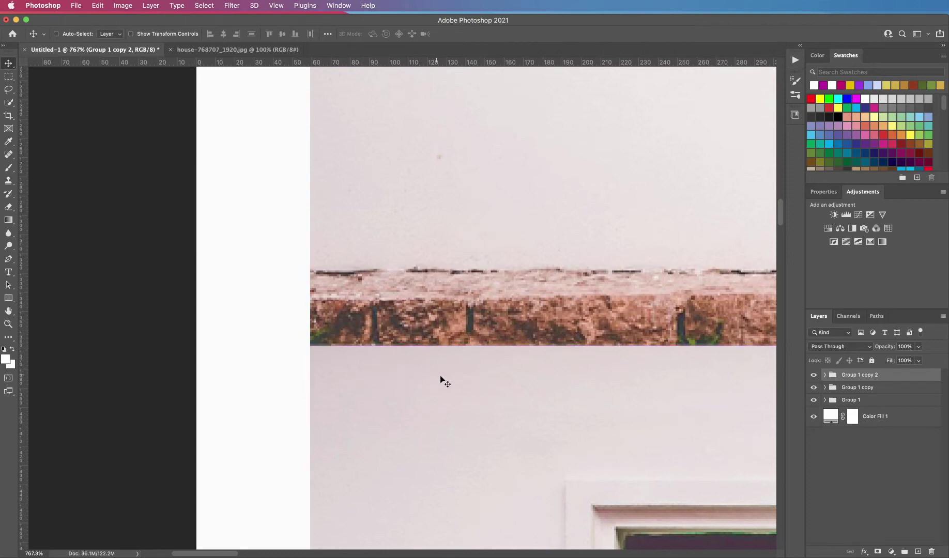
key("super+space")
key("Escape")
key("super+0")
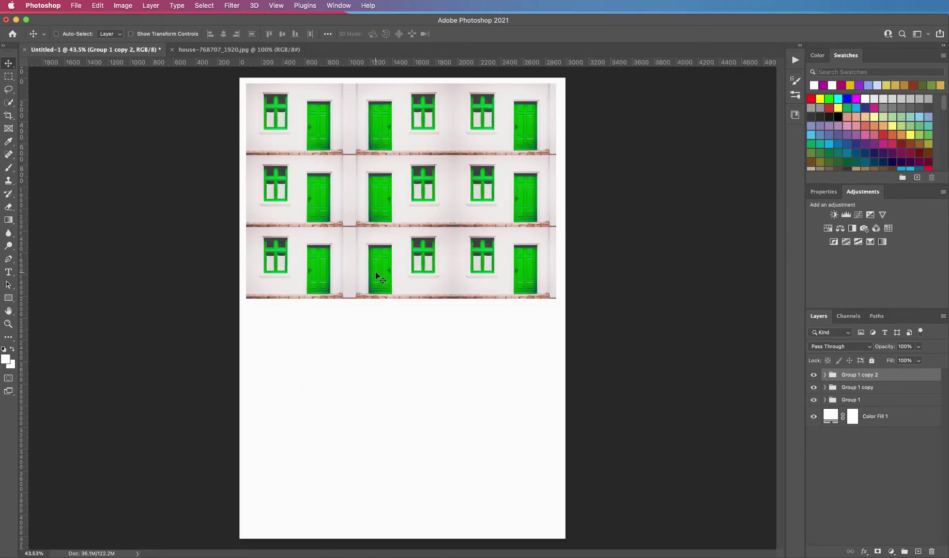
Duplicate the row group three more times, stacking each copy flush beneath the previous one to make six rows
left_click_drag(376, 272, 376, 340)
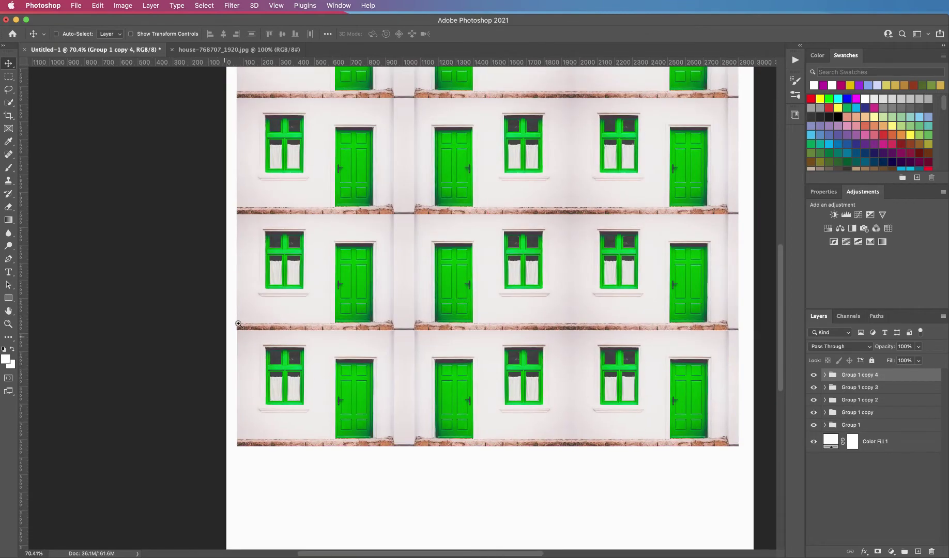
left_click(392, 371)
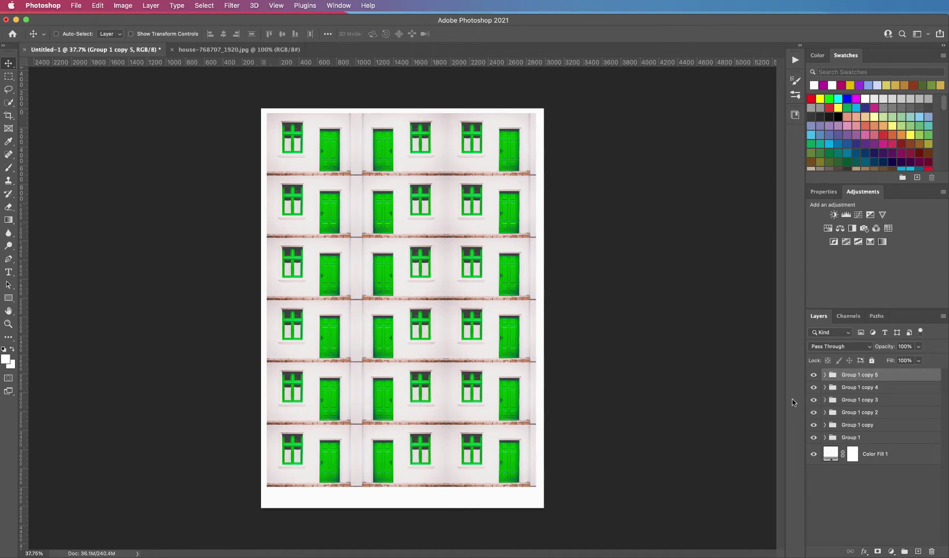
key("super+0")
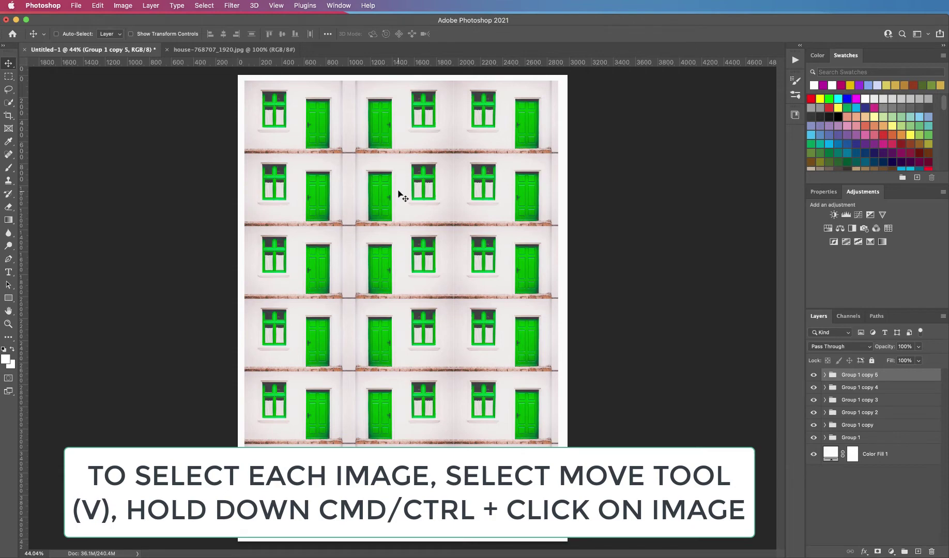
Select the second row's middle photo on the canvas and toggle its layer and group visibility to identify them
key("super")
left_click(400, 195, "super")
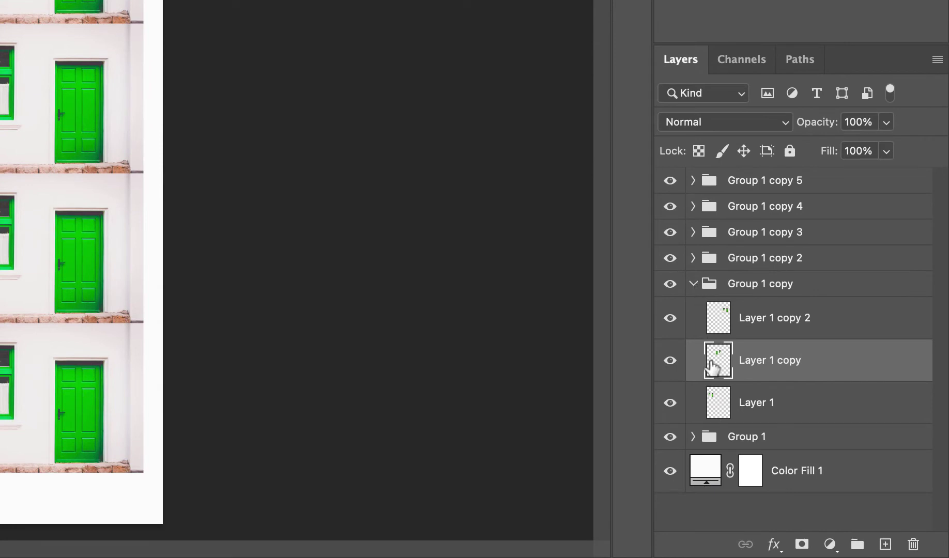
left_click(670, 363)
left_click(671, 363)
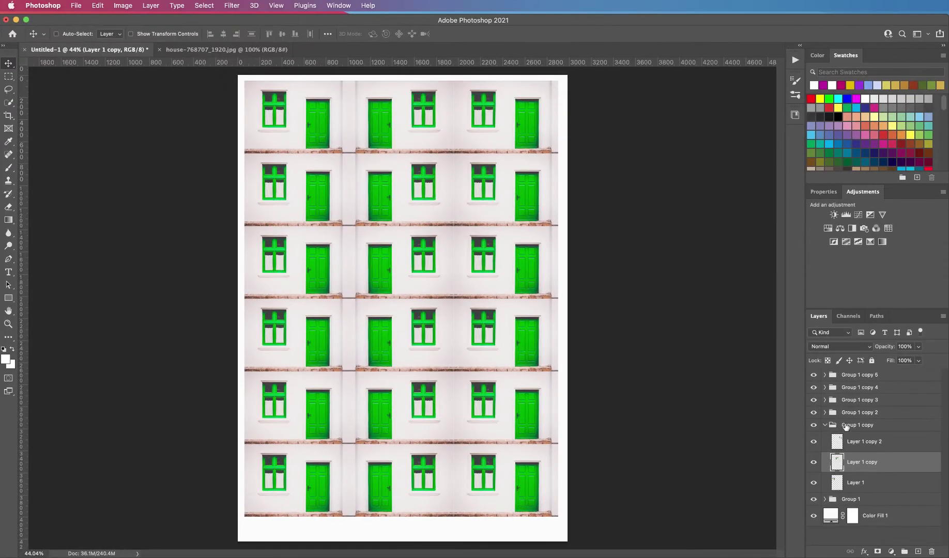
left_click(813, 428)
left_click(813, 428)
left_click(813, 463)
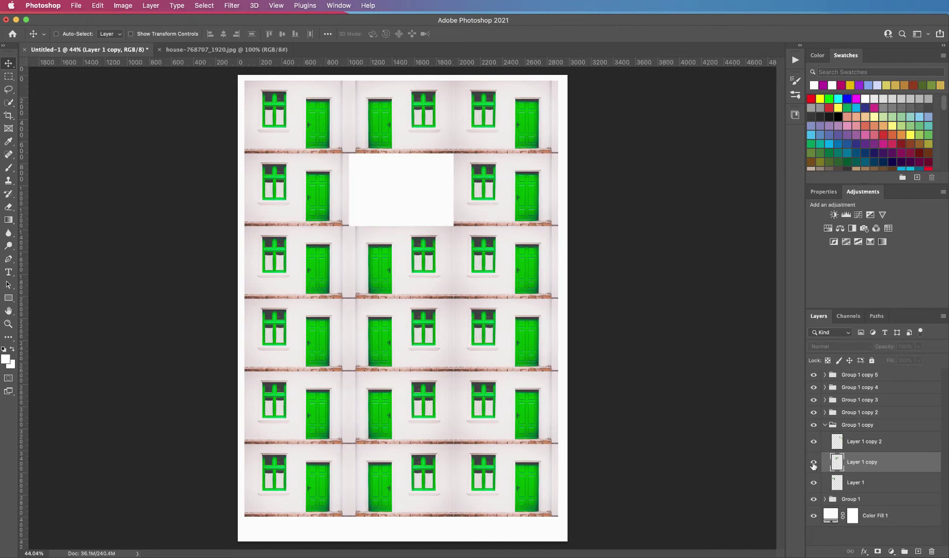
left_click(813, 464)
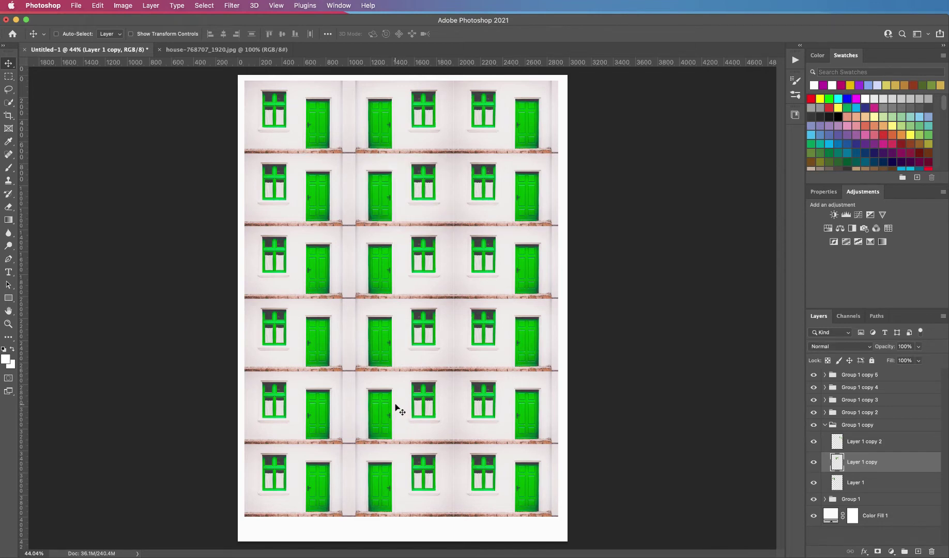
Select the fifth row's middle photo, check its layer and group by toggling their visibility, and collapse Group 1 copy
key("super")
left_click(399, 413, "super")
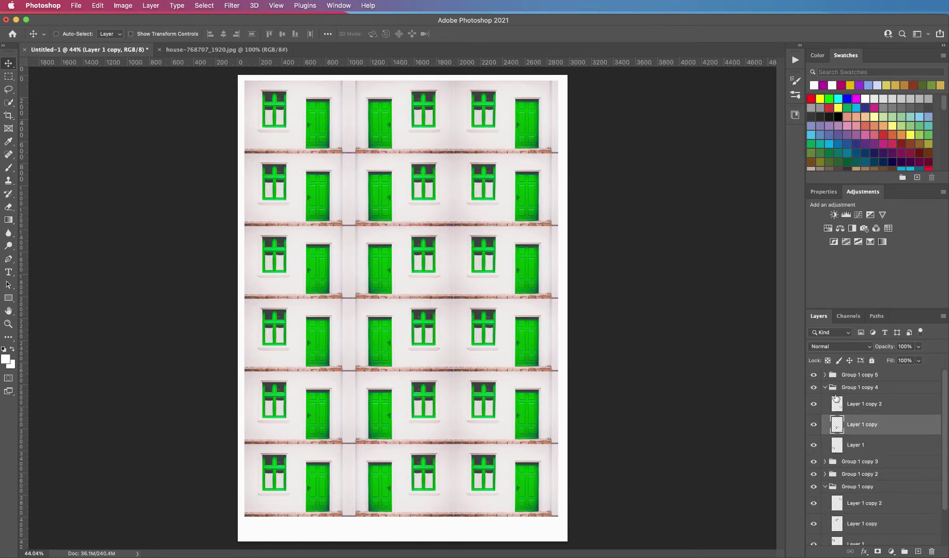
left_click(814, 388)
left_click(814, 388)
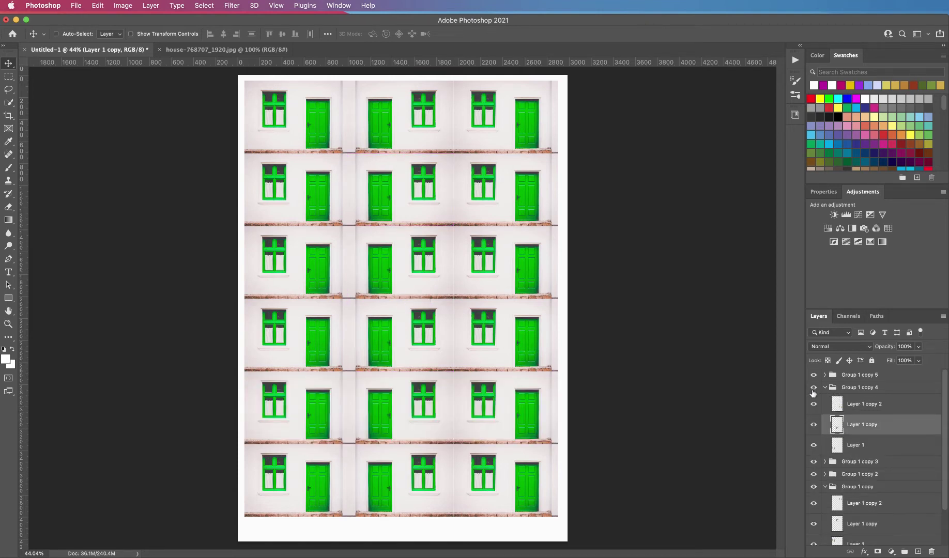
left_click(814, 426)
left_click(814, 428)
left_click(824, 487)
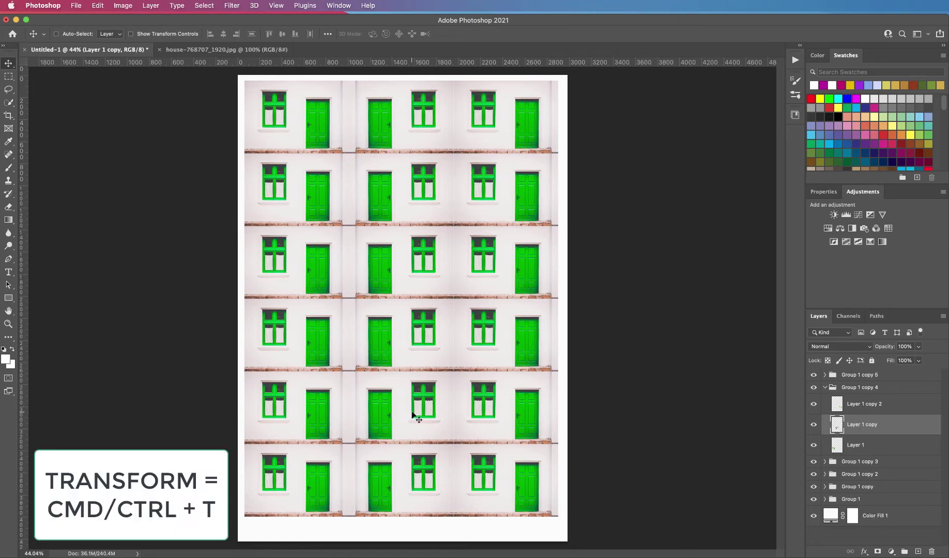
Flip the fifth row's middle photo horizontally with Free Transform
key("super+t")
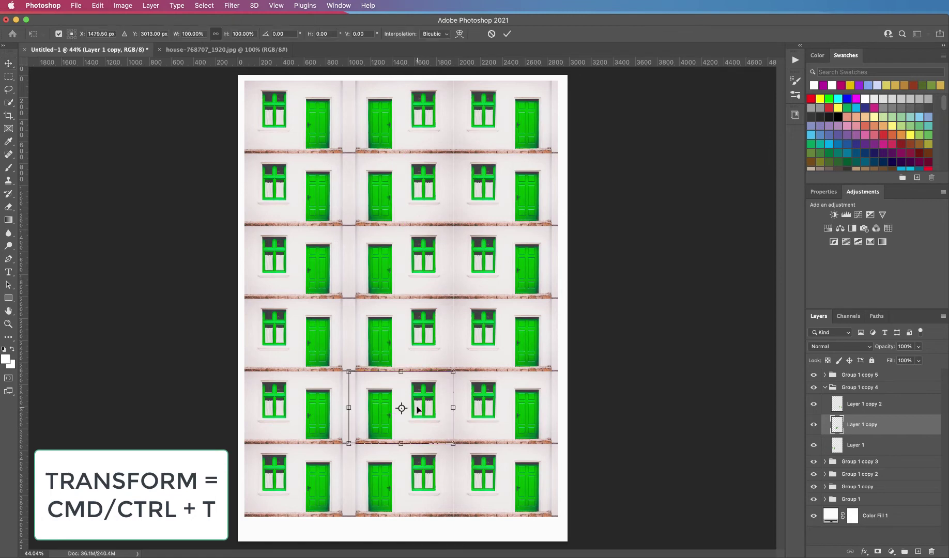
right_click(419, 408)
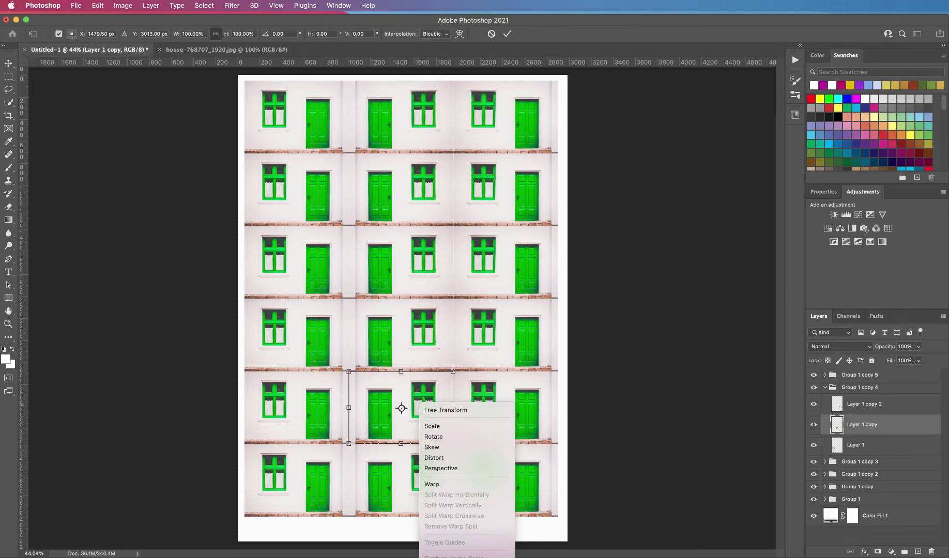
left_click(471, 552)
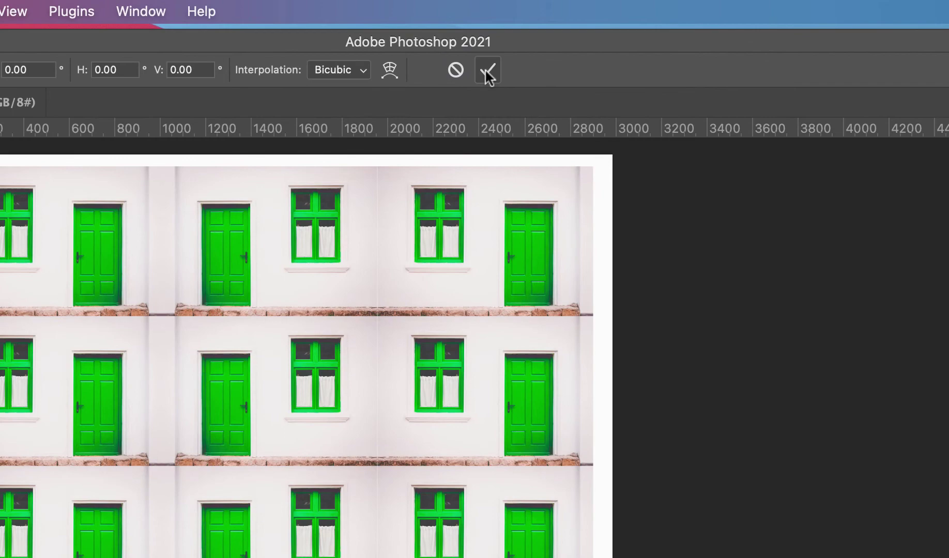
left_click(487, 72)
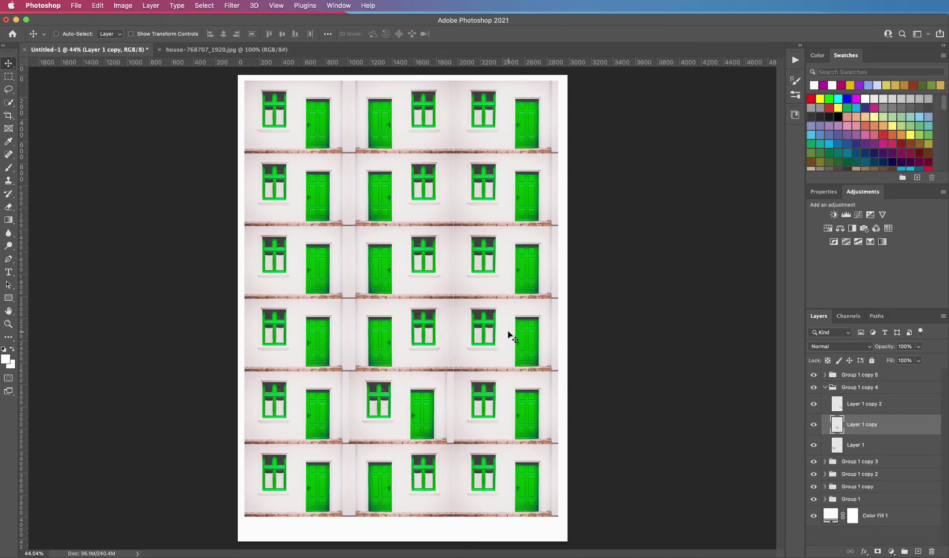
Select the first photo in the third row and flip it horizontally with Free Transform
key("super")
left_click(288, 262, "super")
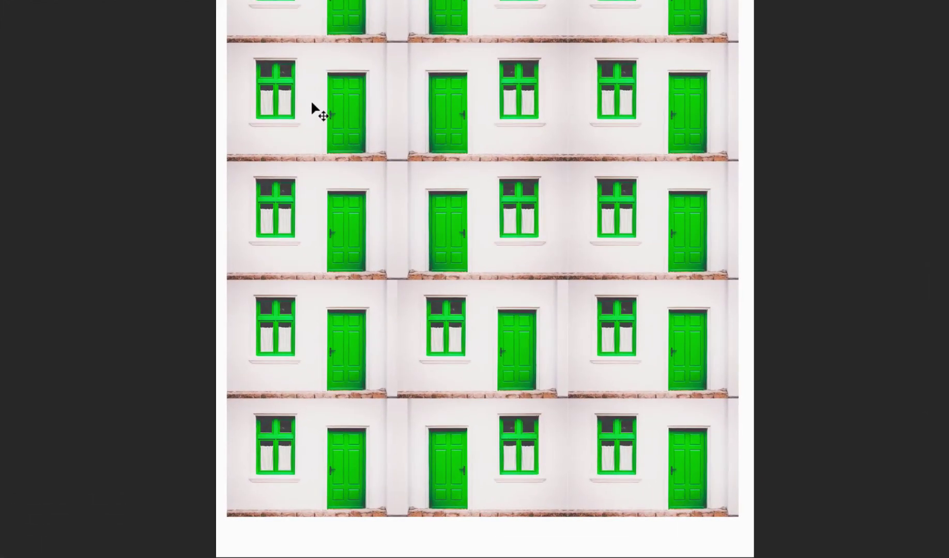
key("super+t")
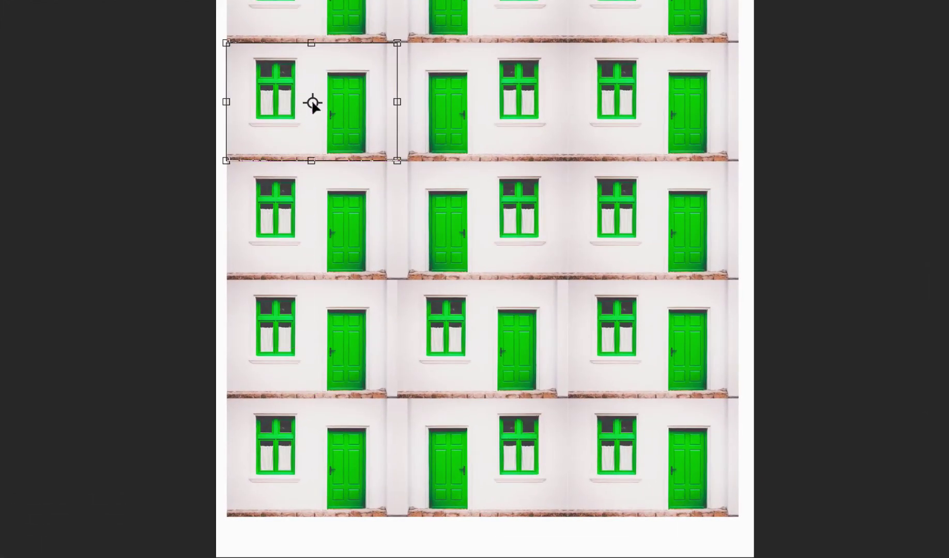
right_click(278, 110)
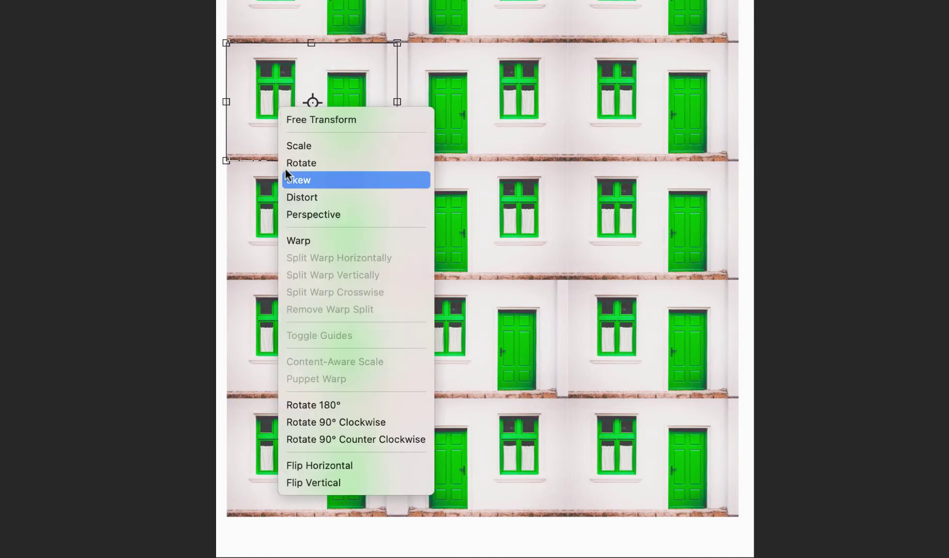
left_click(350, 465)
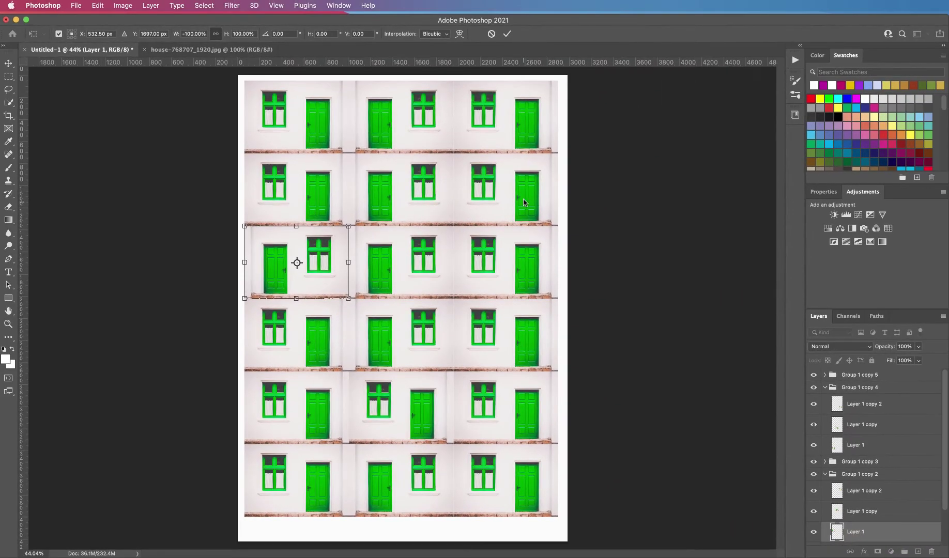
key("Return")
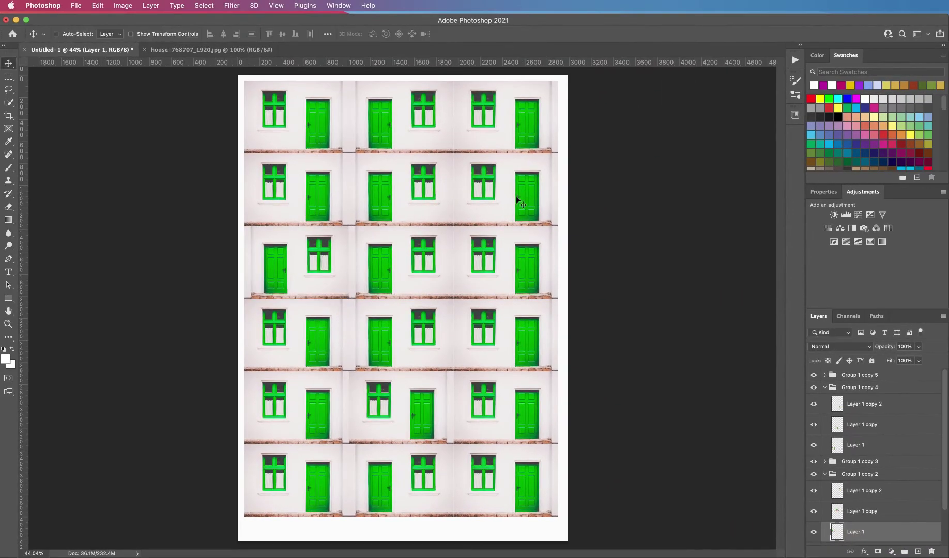
Flip the third photo in the second row horizontally with Free Transform
left_click_drag(672, 15, 651, 0)
left_click_drag(512, 194, 504, 194)
key("Return")
Flip the first photo in the top row horizontally with Free Transform
left_click(288, 145)
key("ctrl+t")
right_click(248, 118)
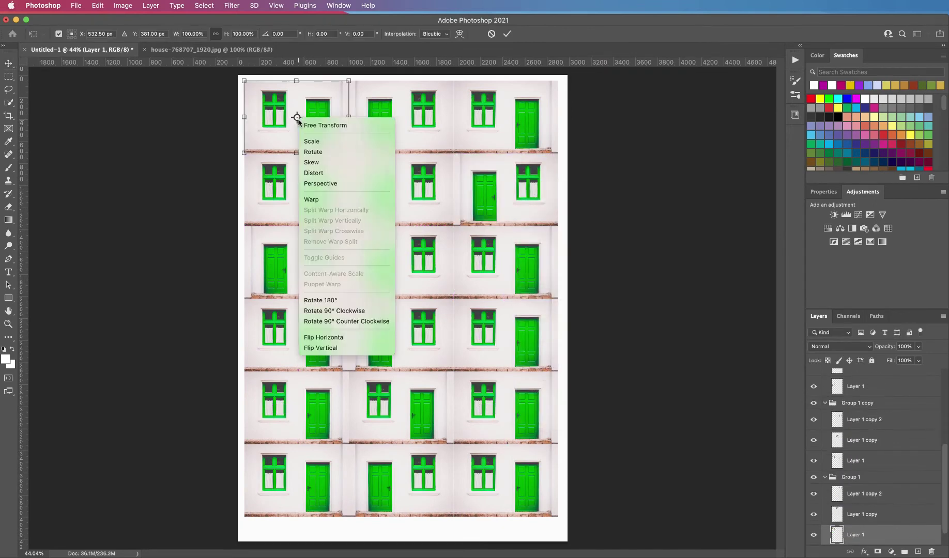
left_click(328, 333)
key("Return")
Flip the first photo in the bottom row horizontally with Free Transform
left_click(303, 492)
key("ctrl+t")
right_click(299, 488)
left_click(297, 479)
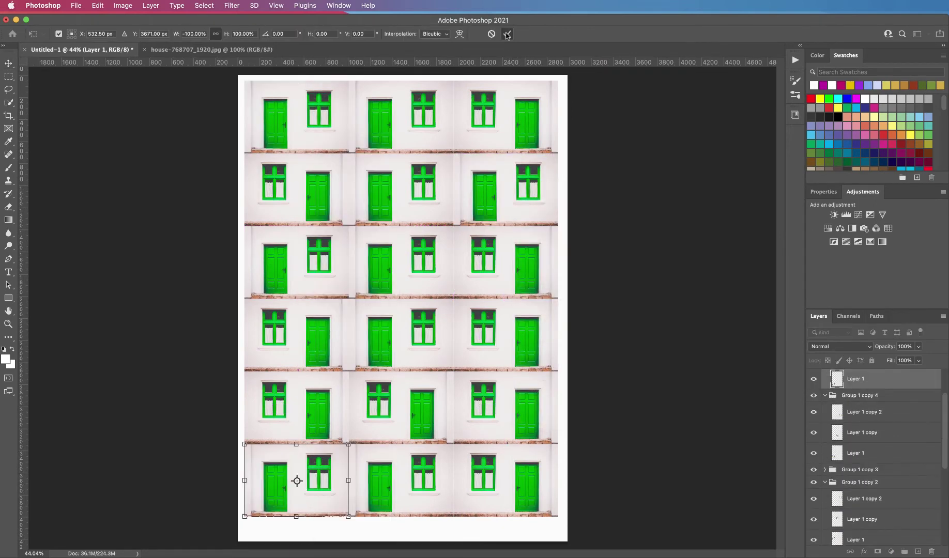
key("Return")
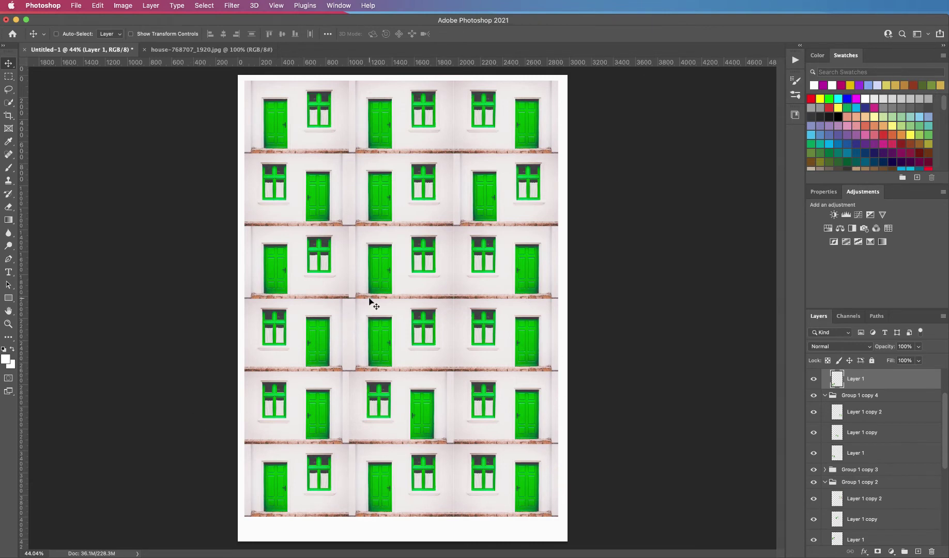
Collapse all the layer groups and select the second row's middle photo on the canvas
left_click(825, 397, "alt")
key("super+g")
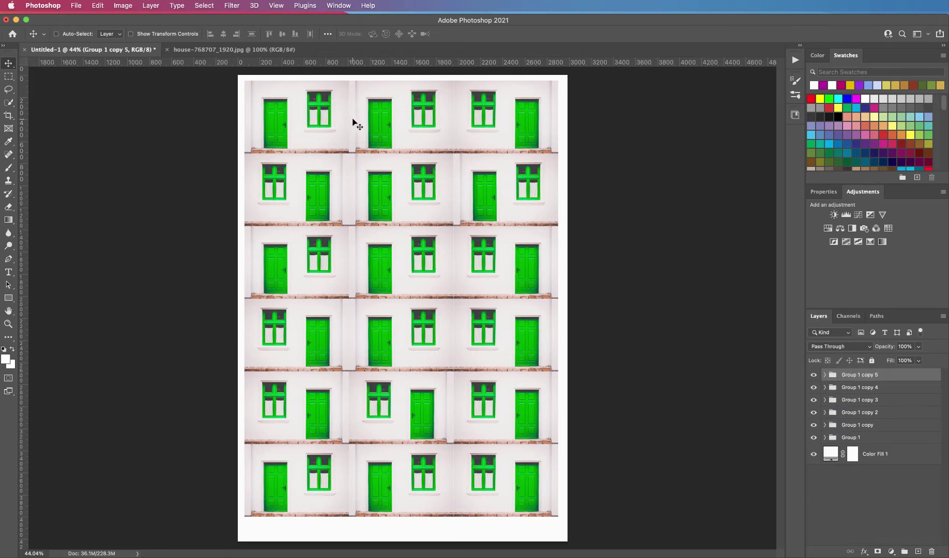
key("super")
left_click(384, 193, "super")
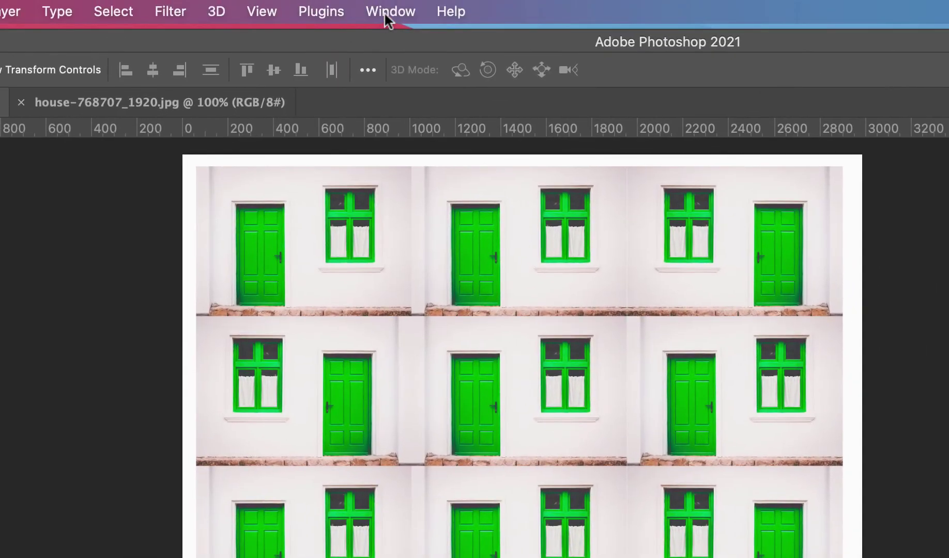
Add a Hue/Saturation adjustment layer above the second row's middle photo and clip it to that photo's layer
left_click(389, 12)
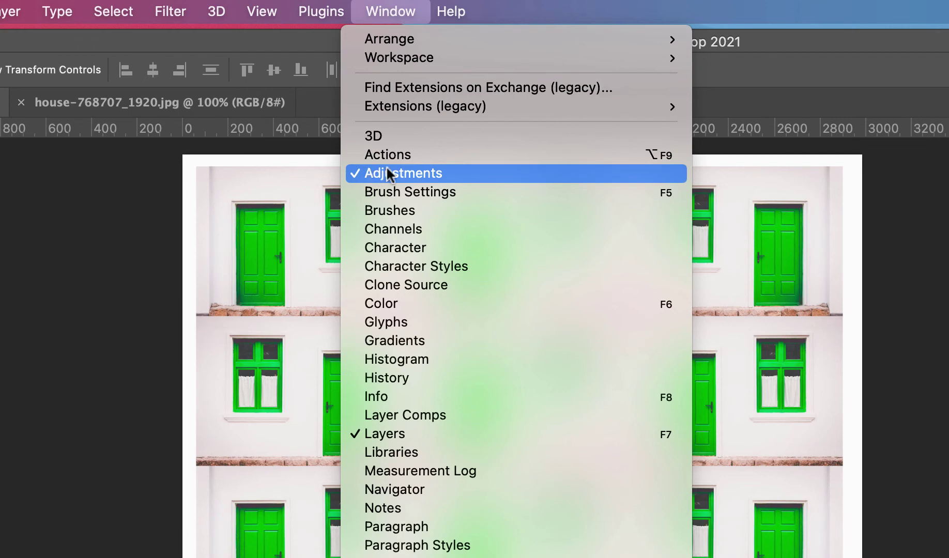
left_click(423, 173)
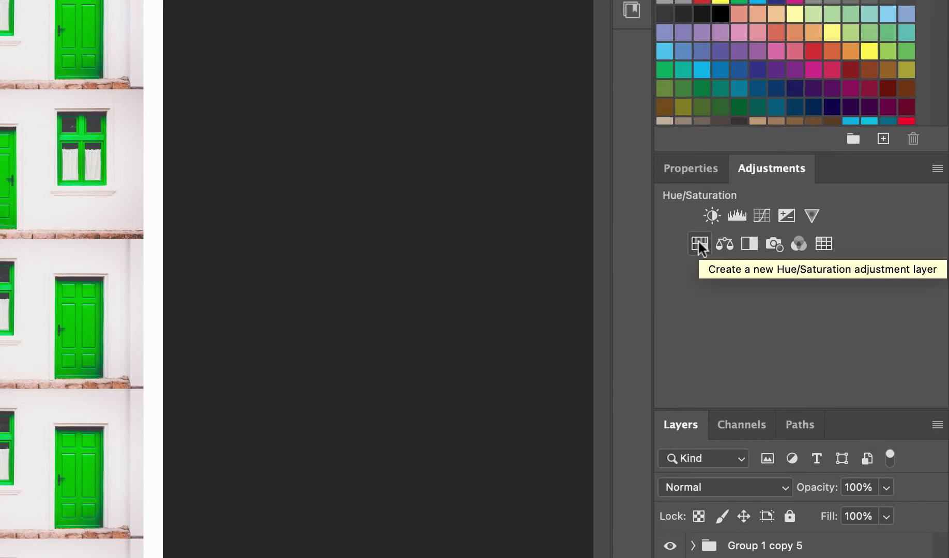
left_click(699, 244)
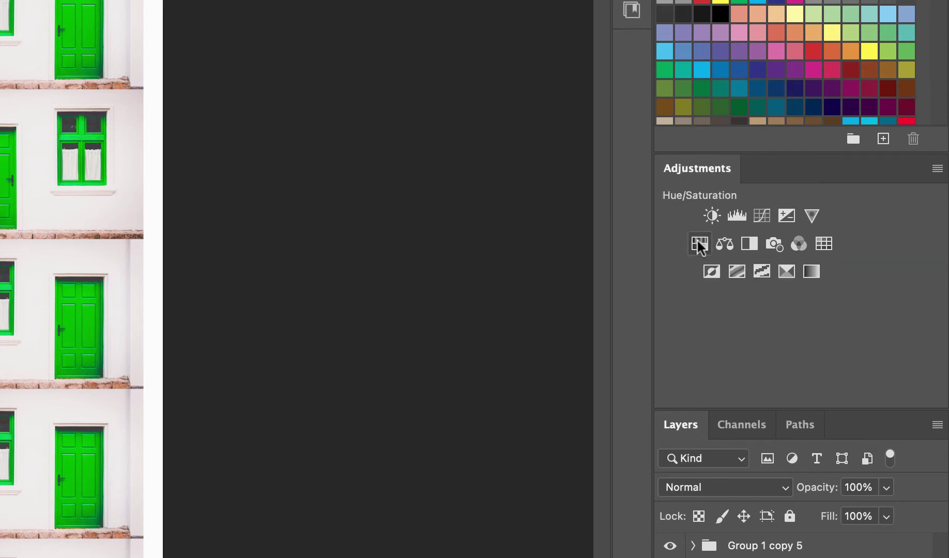
key("Tab")
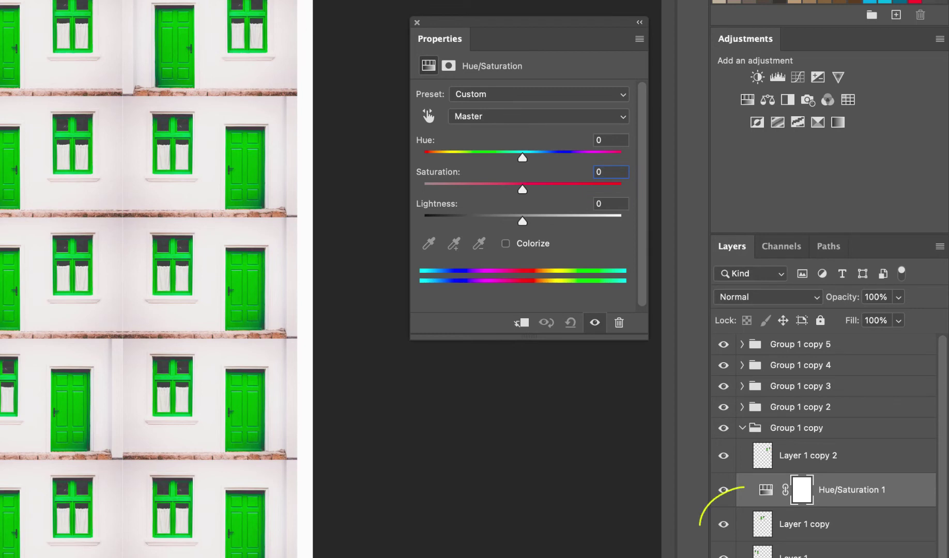
left_click(723, 524)
left_click(724, 524)
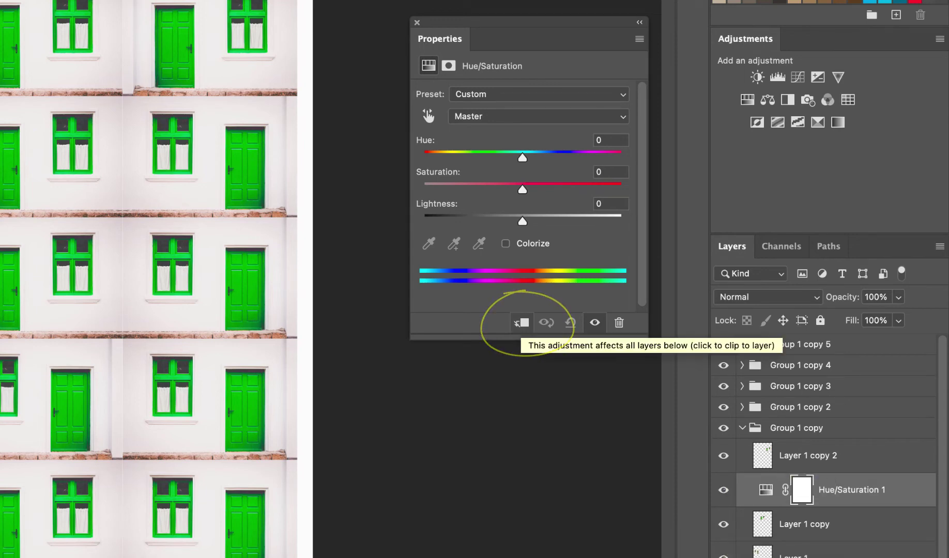
left_click(521, 323)
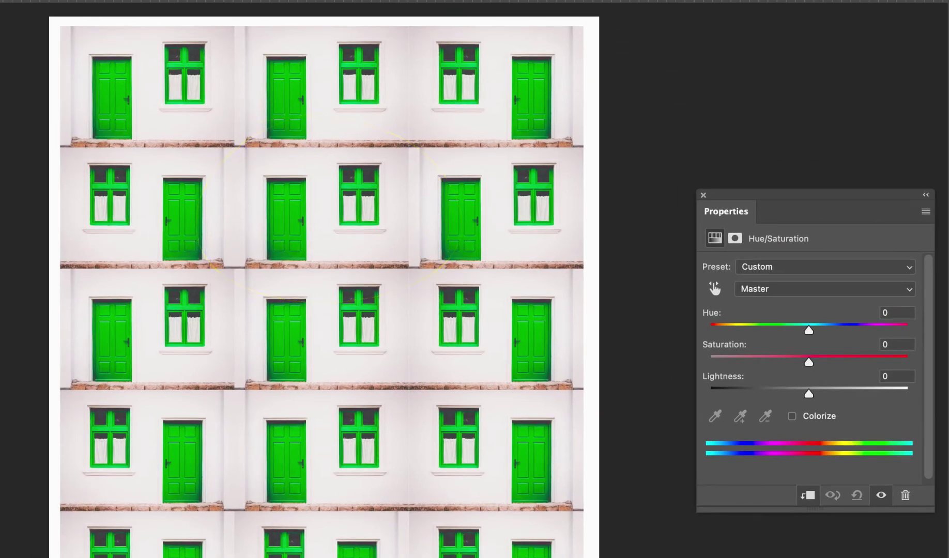
Target the Greens by sampling the second row's middle door and widen the colour range to 71°/83° and 154°\165°
key("super+plus")
key("super+plus")
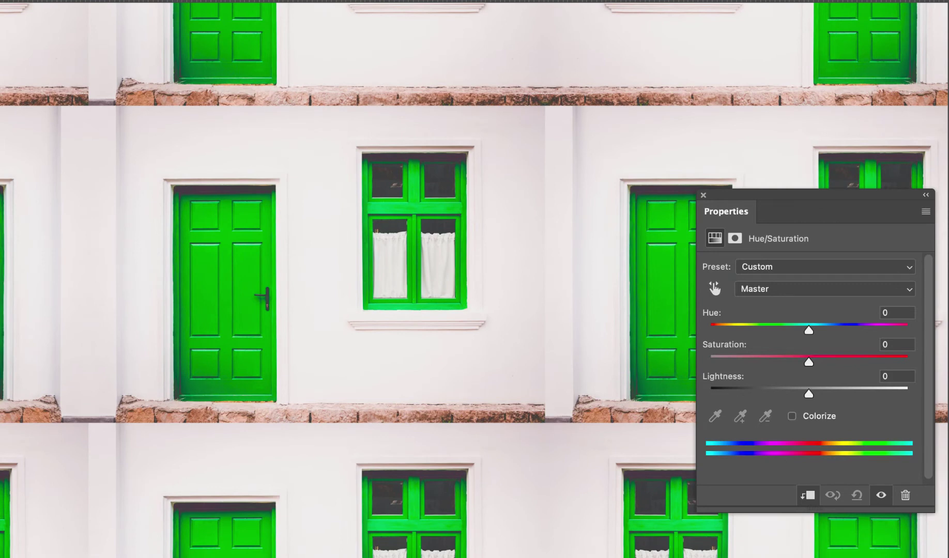
mouse_move(809, 362)
left_mouse_down()
mouse_move(868, 362)
mouse_move(809, 362)
mouse_move(808, 329)
mouse_move(879, 330)
mouse_move(781, 329)
mouse_move(889, 330)
mouse_move(809, 329)
left_mouse_up()
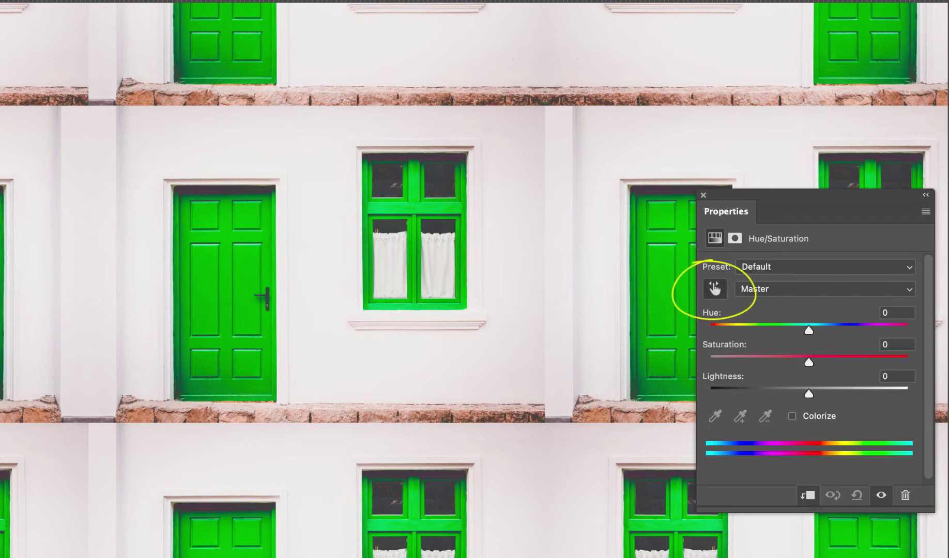
left_click(260, 315)
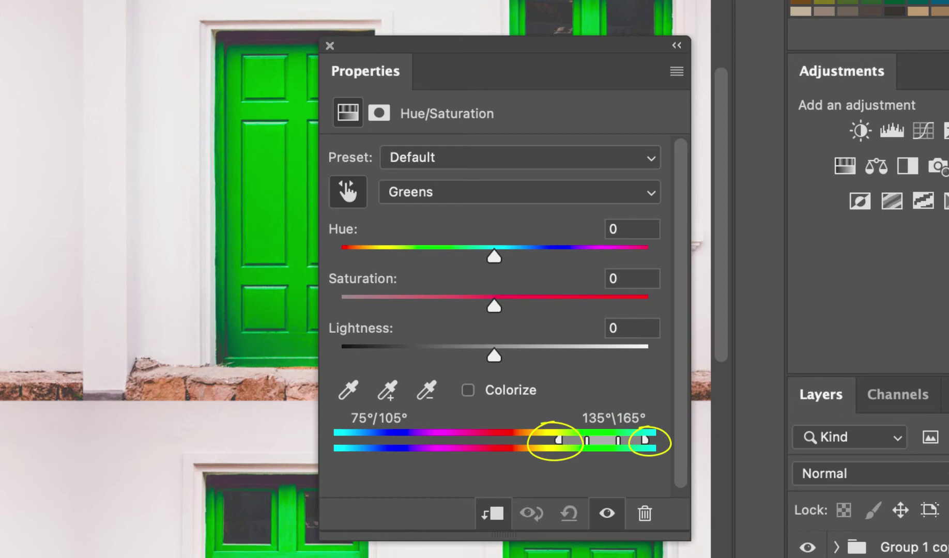
left_click_drag(558, 440, 555, 440)
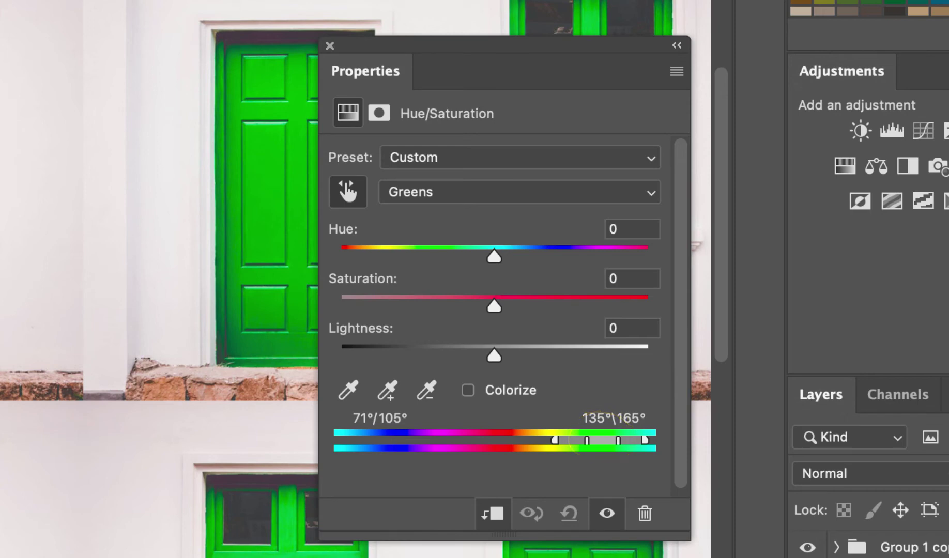
mouse_move(586, 440)
left_mouse_down()
mouse_move(567, 440)
mouse_move(635, 439)
left_mouse_up()
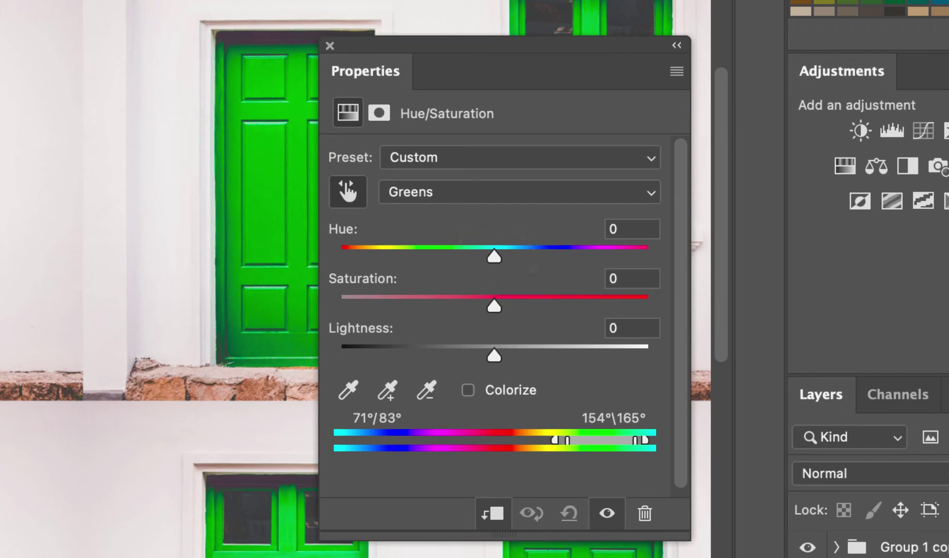
Turn the door and window blue by setting the Greens hue to +83 and the range to 39°/45° and 169°\175°, and close the properties
left_click_drag(494, 256, 581, 256)
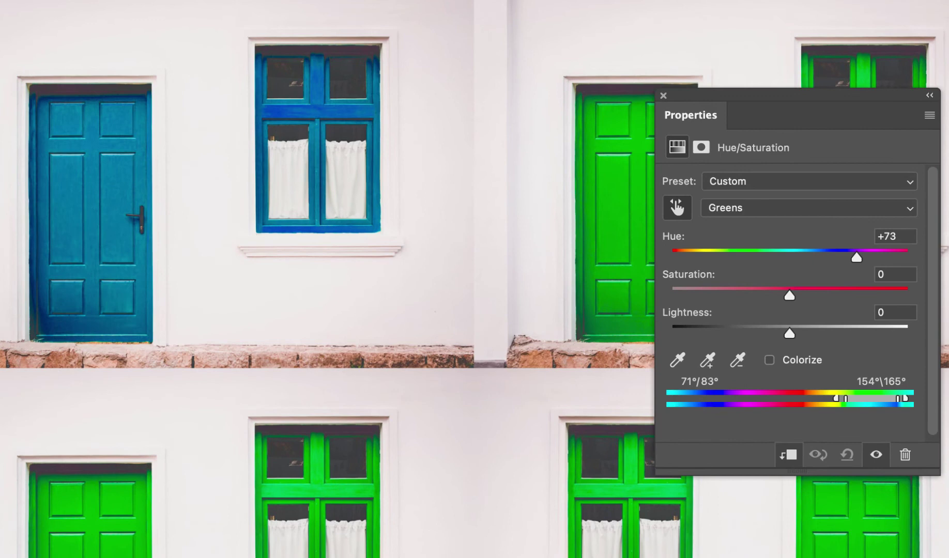
mouse_move(856, 257)
left_mouse_down()
mouse_move(878, 256)
mouse_move(869, 257)
left_mouse_up()
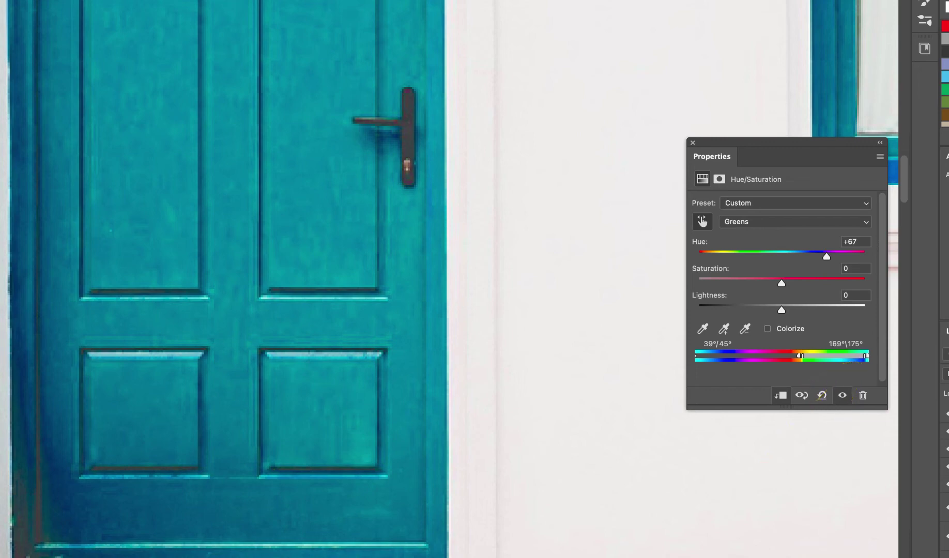
key("ctrl+0")
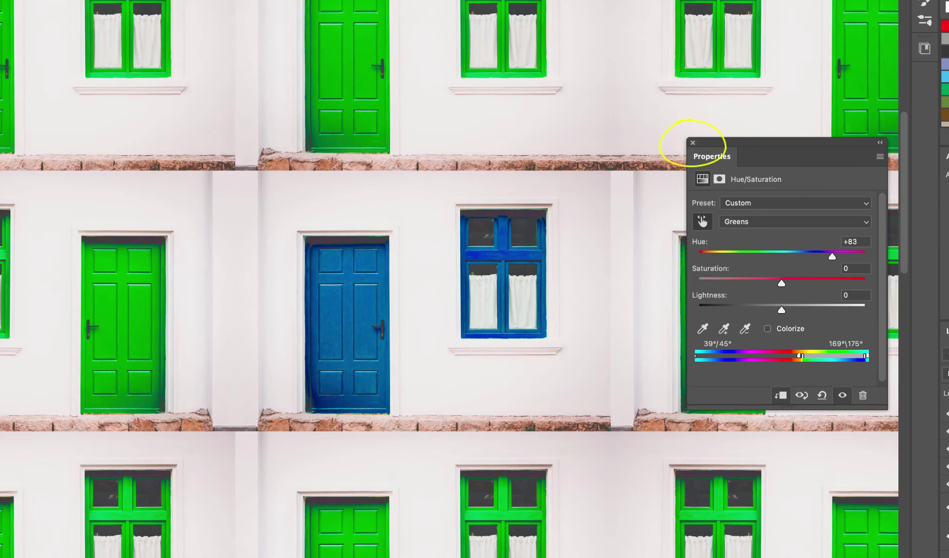
left_click(693, 143)
scroll(673, 316, "down", 5)
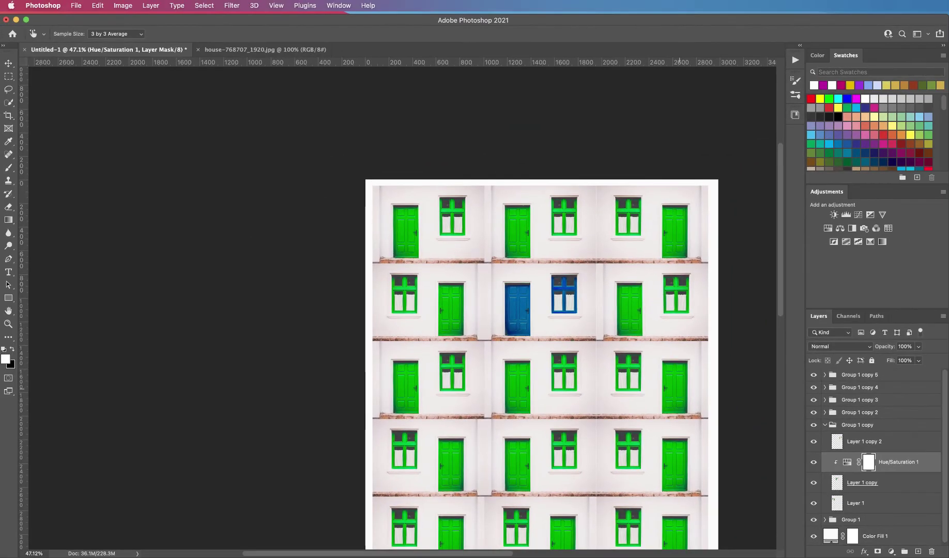
Recolour the third row's last photo red and the fifth row's first photo purple with clipped Hue/Saturation adjustments on the Greens
key("v")
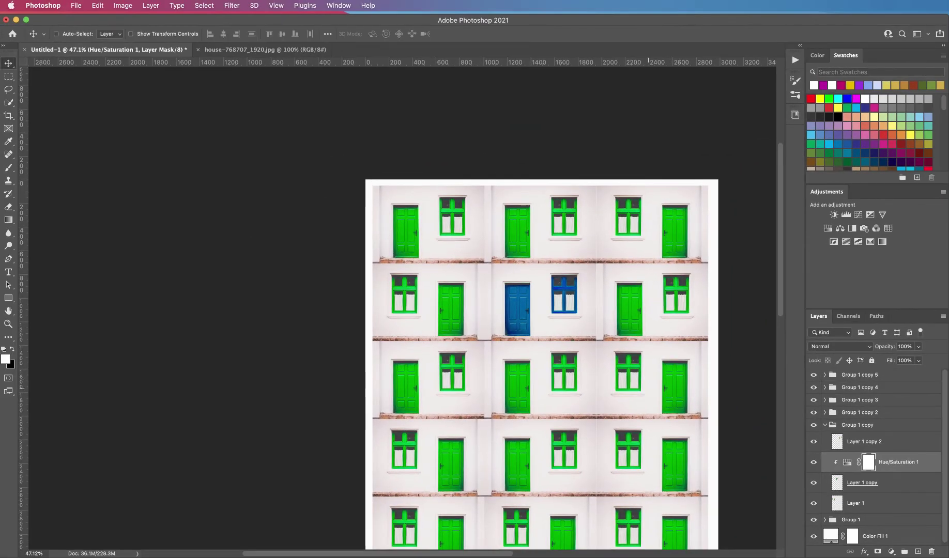
key("alt+bracketright")
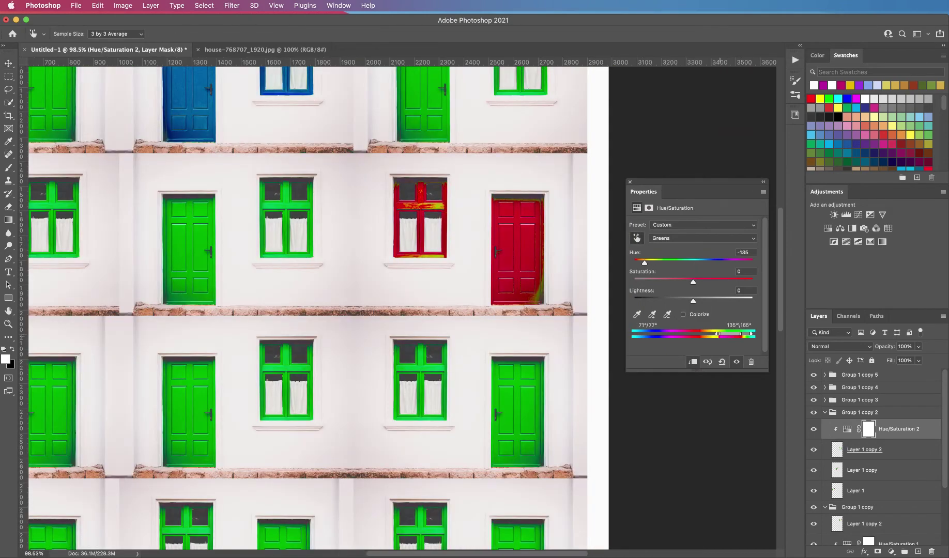
key("ctrl+0")
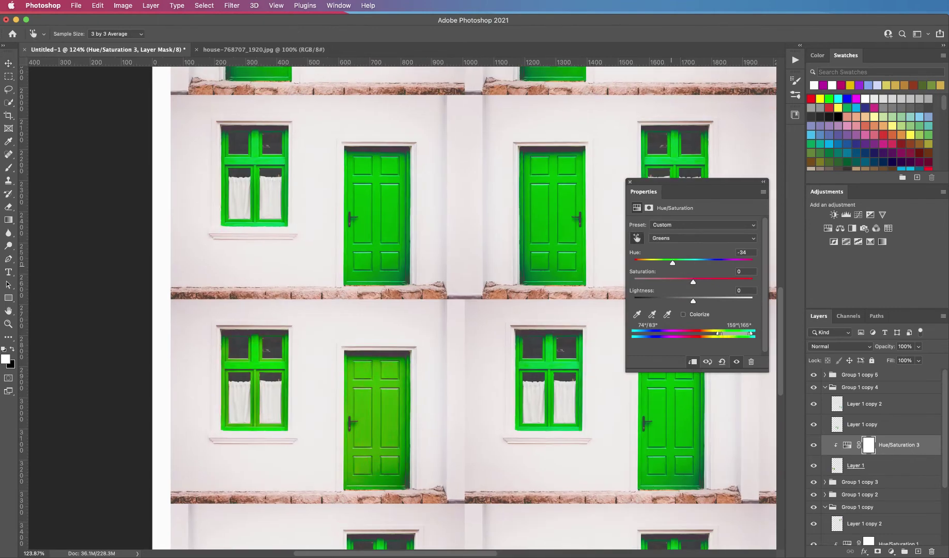
left_click_drag(672, 262, 634, 262)
left_click_drag(693, 282, 688, 281)
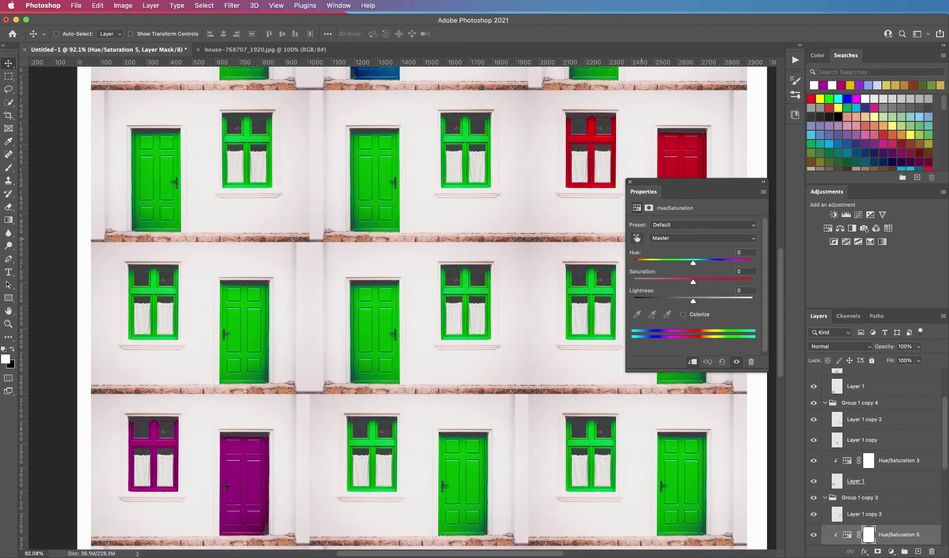
Recolour the fourth row's middle photo dark blue and the top row's first photo red with clipped Hue/Saturation adjustments on the Greens
left_click_drag(718, 334, 709, 333)
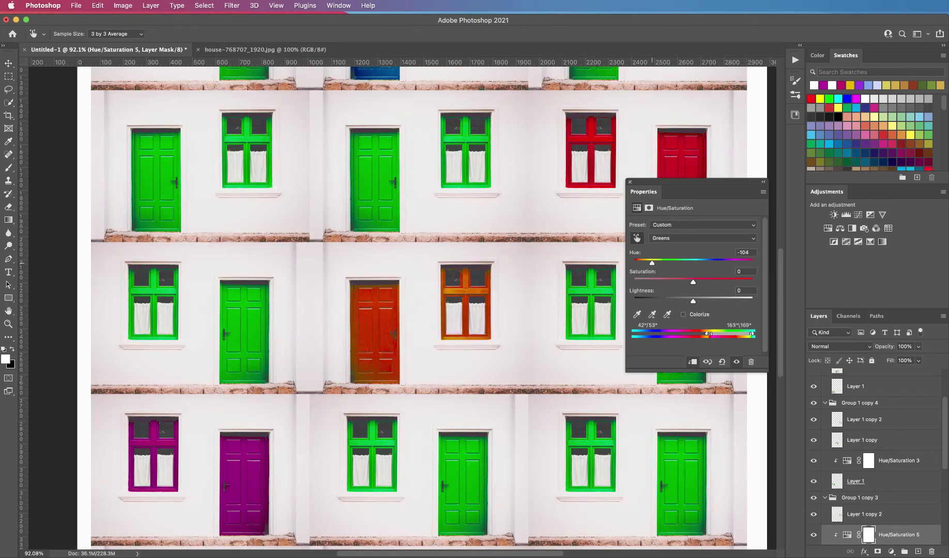
mouse_move(660, 262)
left_mouse_down()
mouse_move(638, 263)
mouse_move(742, 263)
mouse_move(636, 282)
mouse_move(664, 281)
left_mouse_up()
left_click_drag(693, 301, 685, 300)
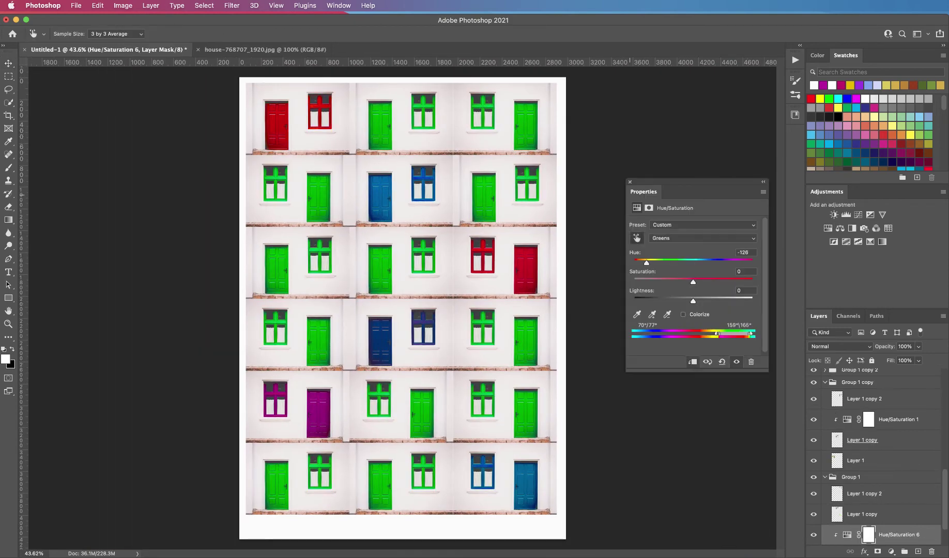
Recolour the top row's last photo purple with a clipped Hue/Saturation adjustment on the Greens
key("v")
left_click(840, 228)
left_click(702, 238)
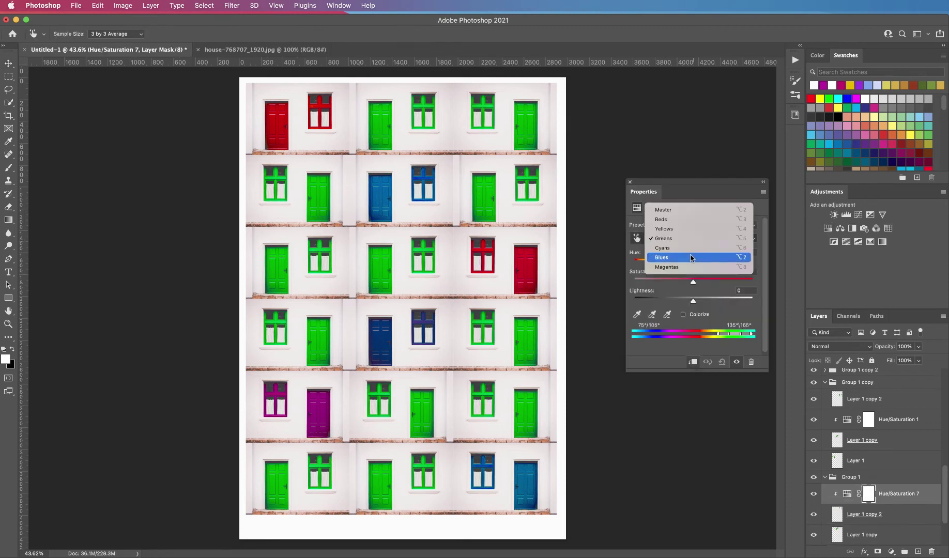
left_click(688, 248)
left_click(839, 391)
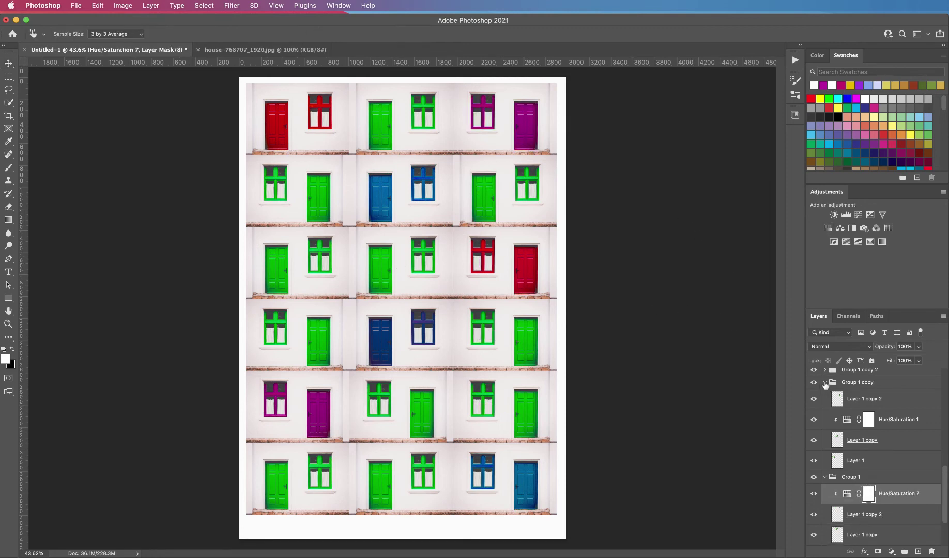
Collapse every expanded row group in the layer stack
left_click(825, 383)
key("v")
left_click(825, 416)
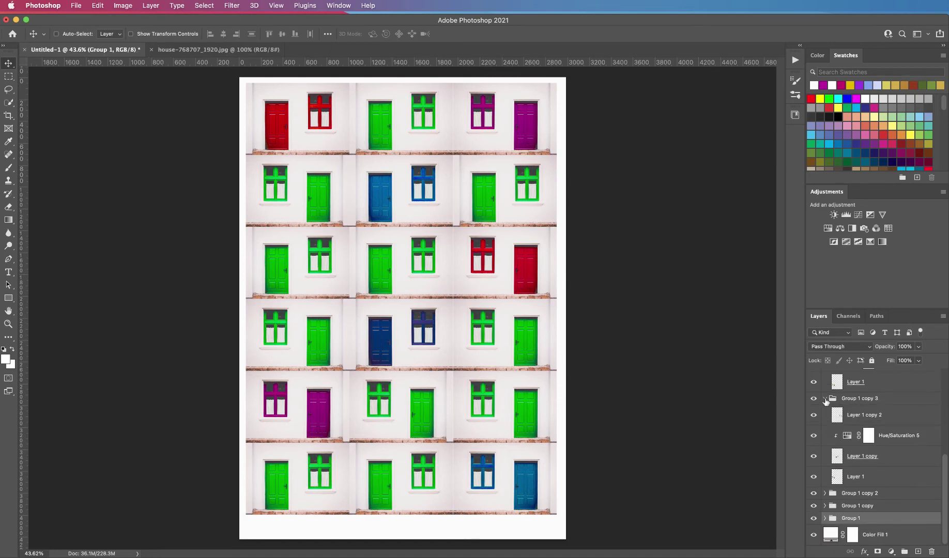
left_click(825, 398)
left_click(825, 387)
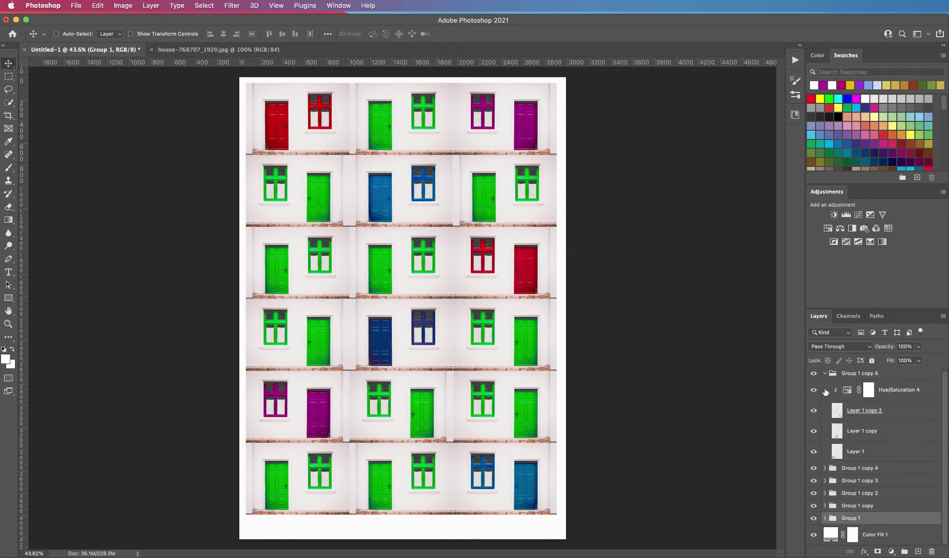
left_click(824, 378)
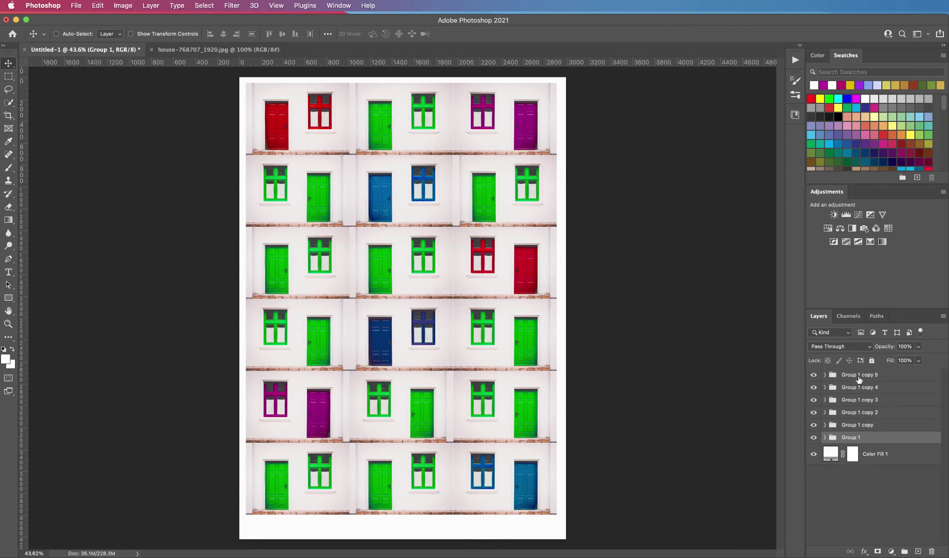
Combine all six row groups into one group and toggle its visibility to check its contents
left_click(883, 379, "shift")
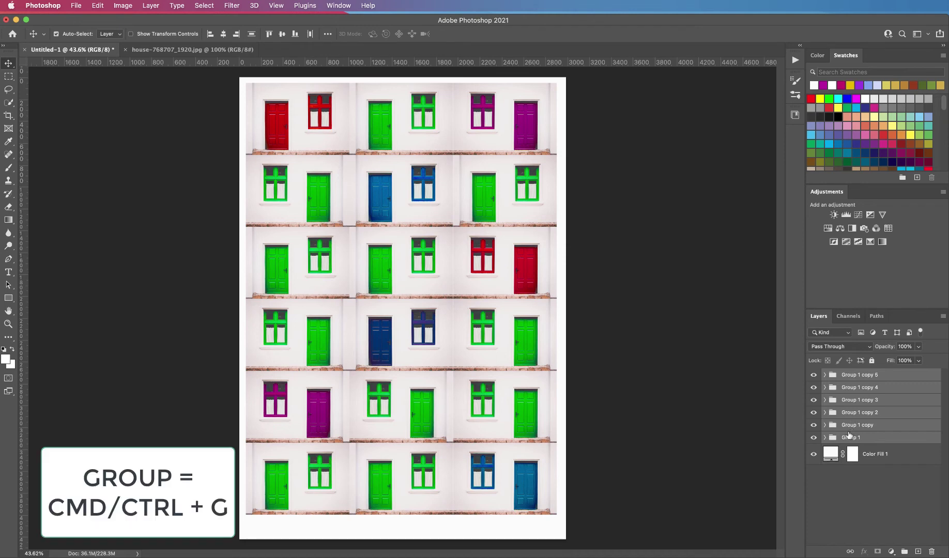
key("super+g")
left_click(813, 377)
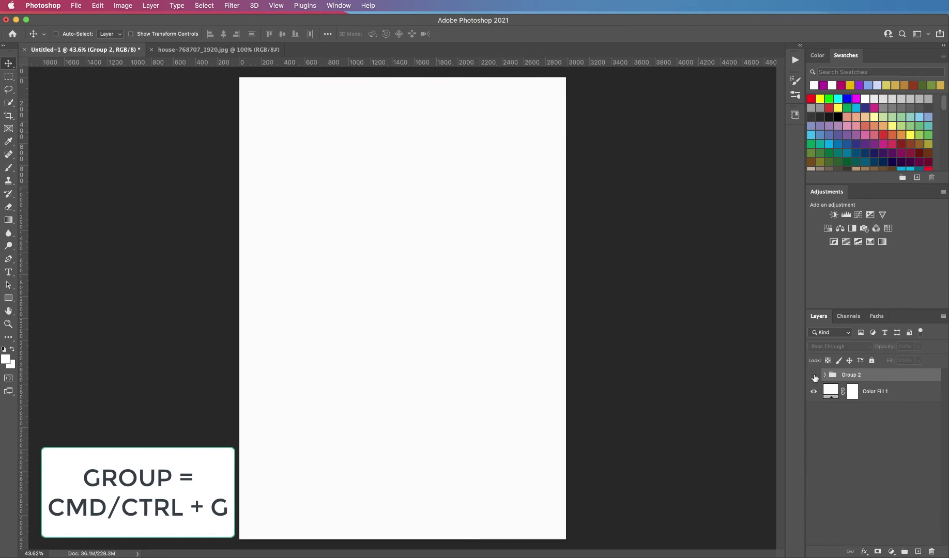
left_click(814, 376)
left_click(814, 378)
left_click(814, 377)
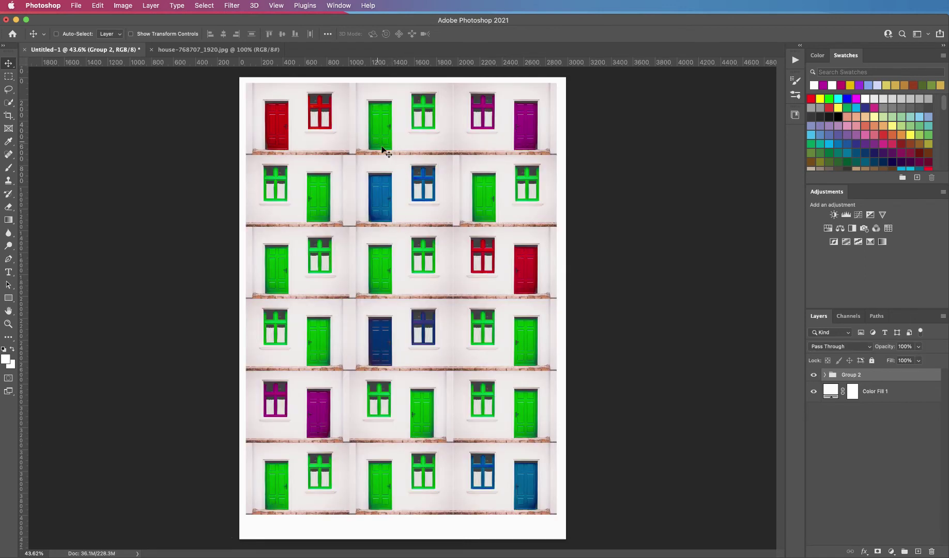
Move the grouped facade slightly down on the white canvas to even out the margins around it
mouse_move(383, 284)
left_mouse_down()
mouse_move(371, 297)
mouse_move(432, 300)
mouse_move(372, 272)
mouse_move(409, 310)
mouse_move(401, 283)
mouse_move(393, 284)
left_mouse_up()
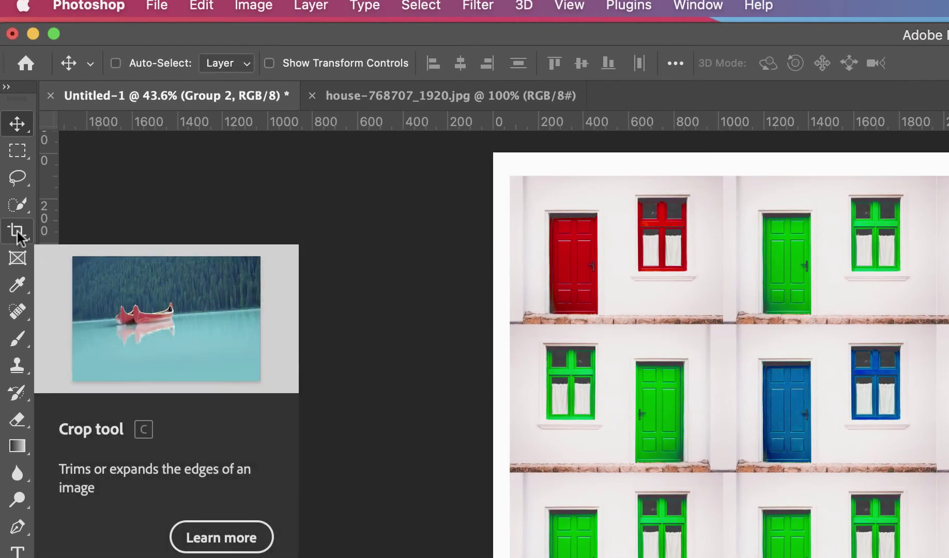
Crop the canvas with the W x H x Resolution preset, trimming the white margins on all four sides close to the facade
left_click(17, 234)
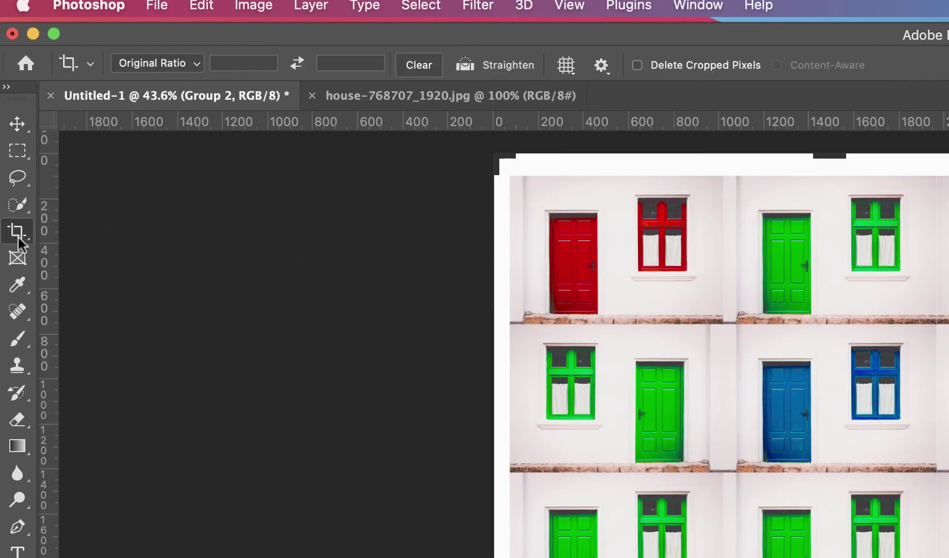
left_click(194, 62)
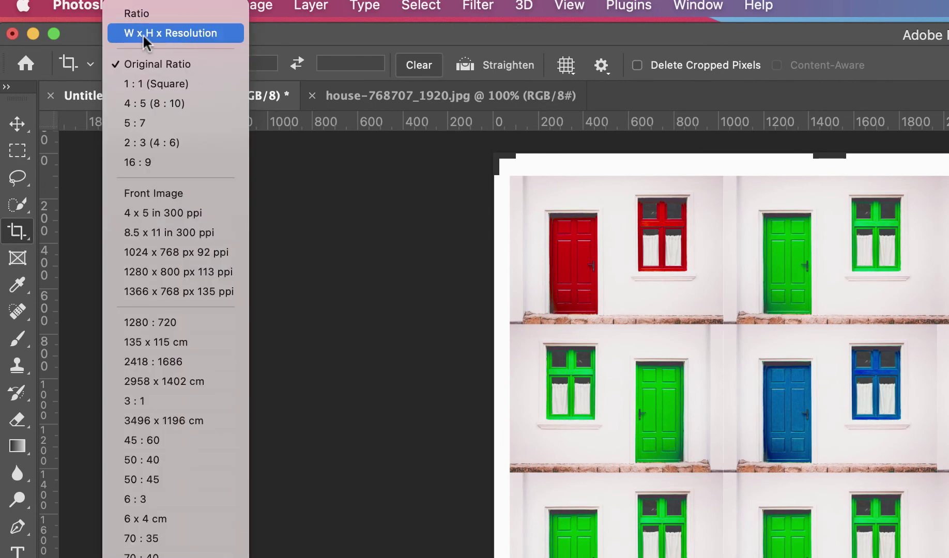
left_click(204, 32)
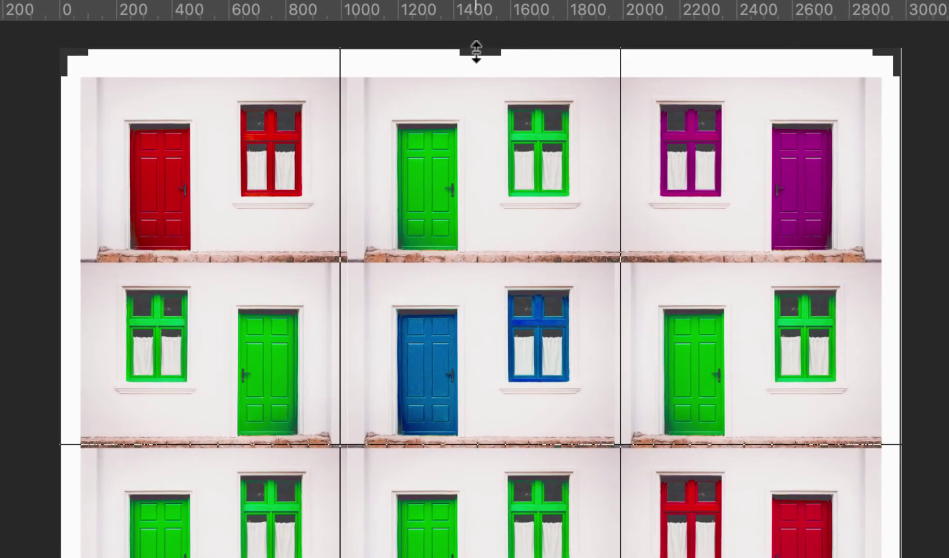
left_click_drag(476, 45, 478, 66)
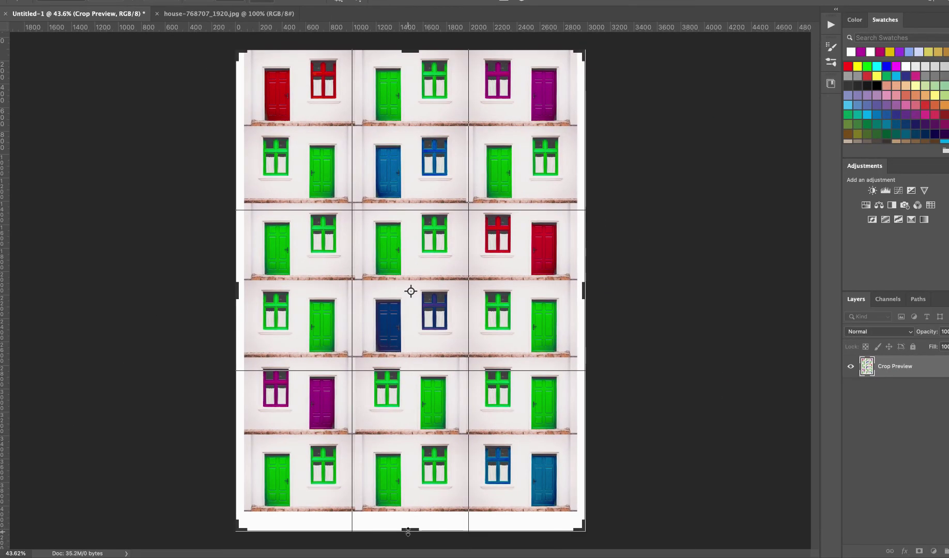
left_click_drag(408, 532, 408, 520)
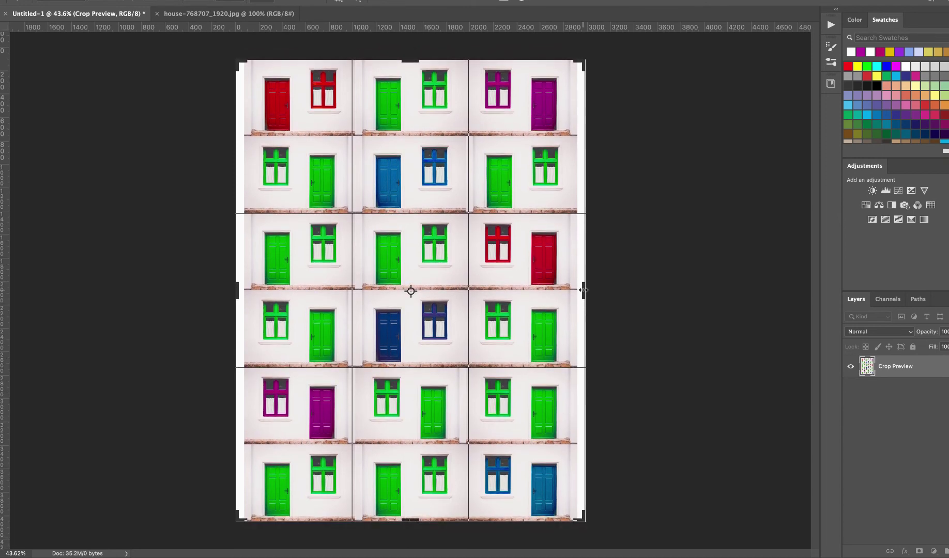
left_click_drag(583, 290, 580, 291)
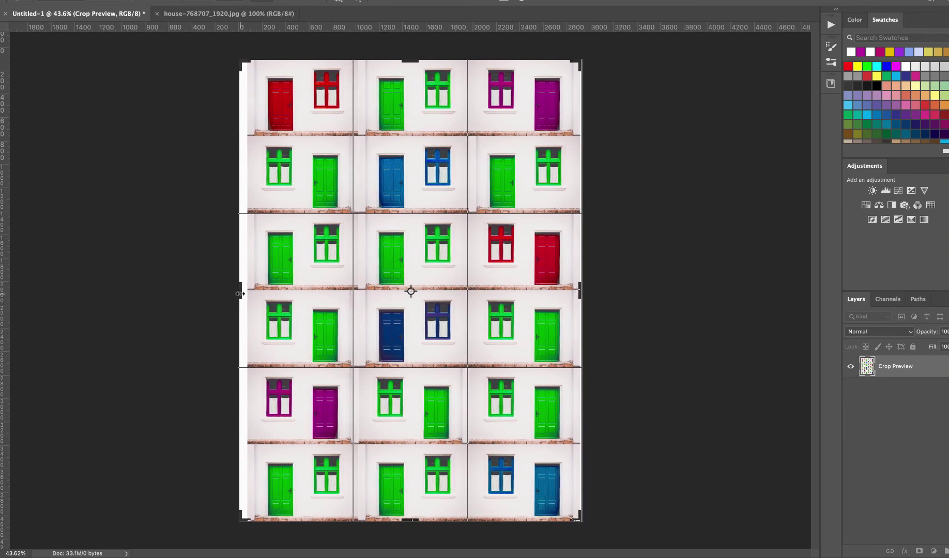
left_click_drag(239, 293, 243, 294)
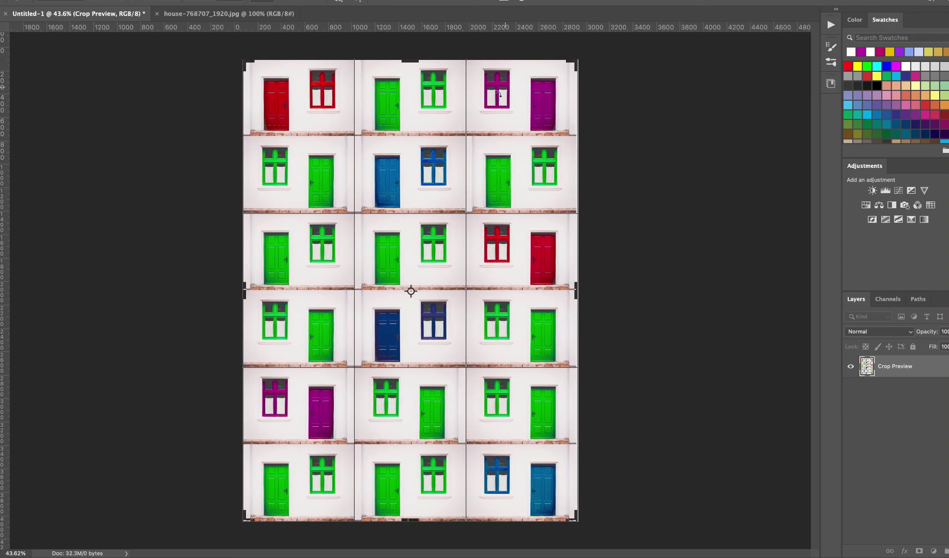
key("Return")
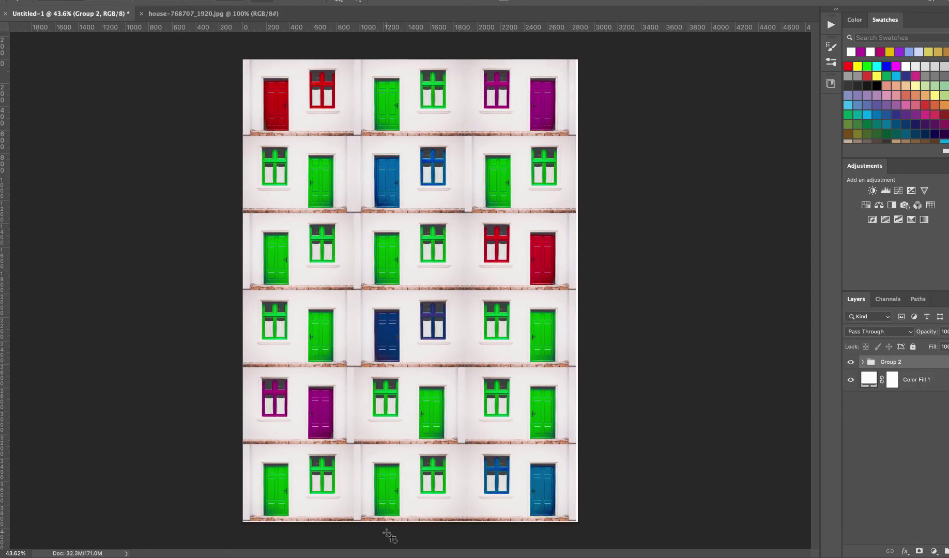
Crop off the thin white strip remaining below the facade's bottom row
key("z")
left_click_drag(394, 534, 451, 482)
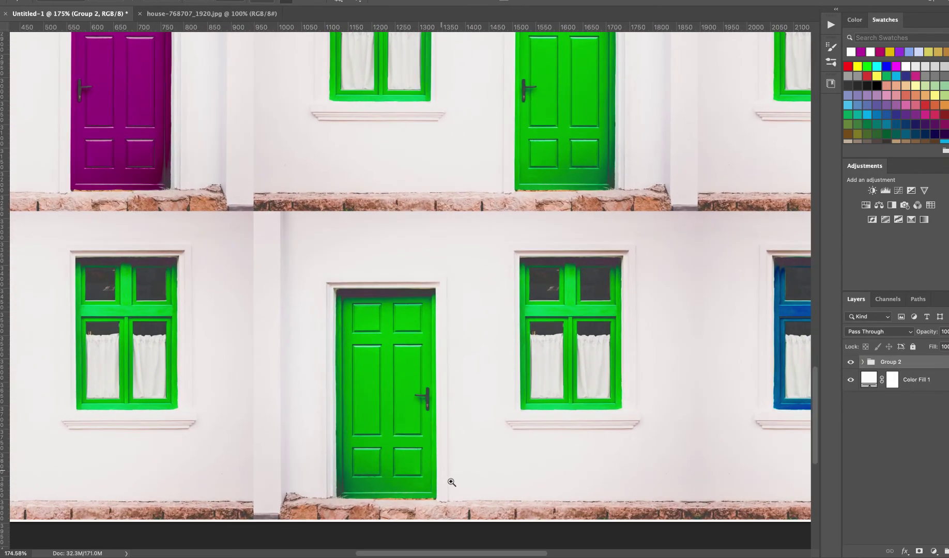
key("c")
left_click(507, 429)
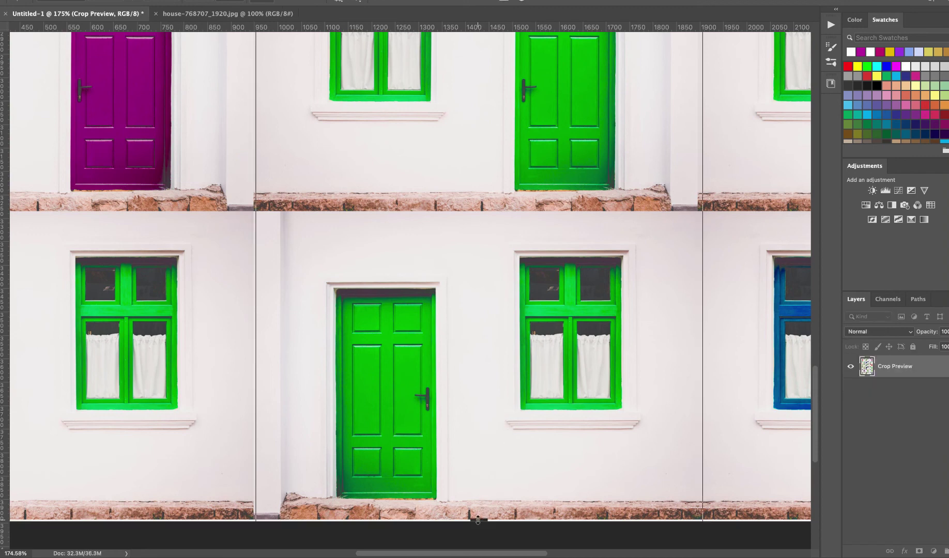
left_click_drag(478, 519, 493, 528)
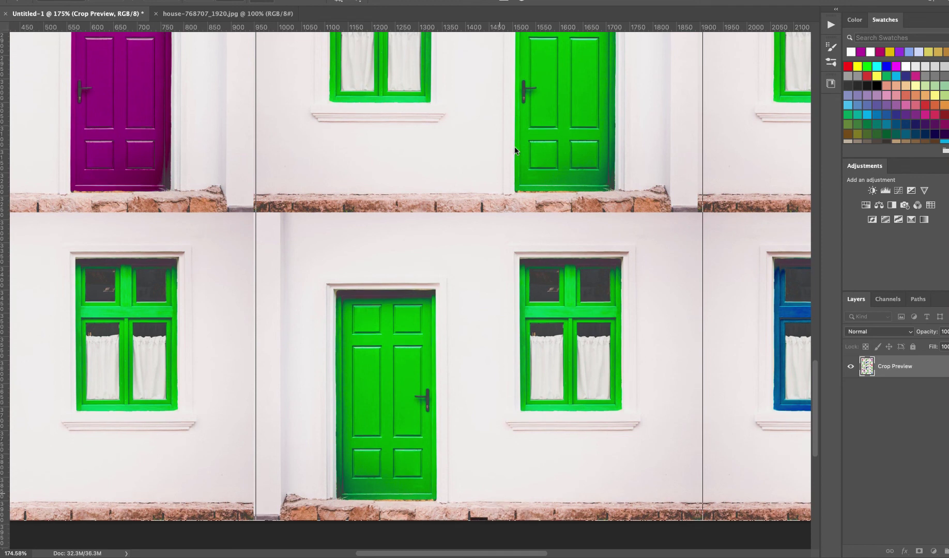
key("Return")
key("ctrl+0")
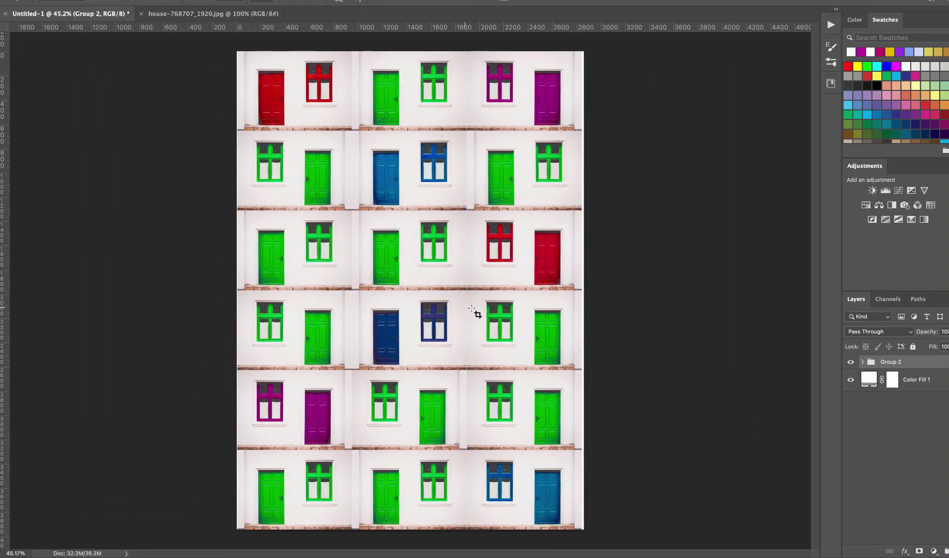
Crop off the white strip along the facade's right edge and view the whole building again
left_click_drag(588, 286, 654, 288)
left_click(533, 283)
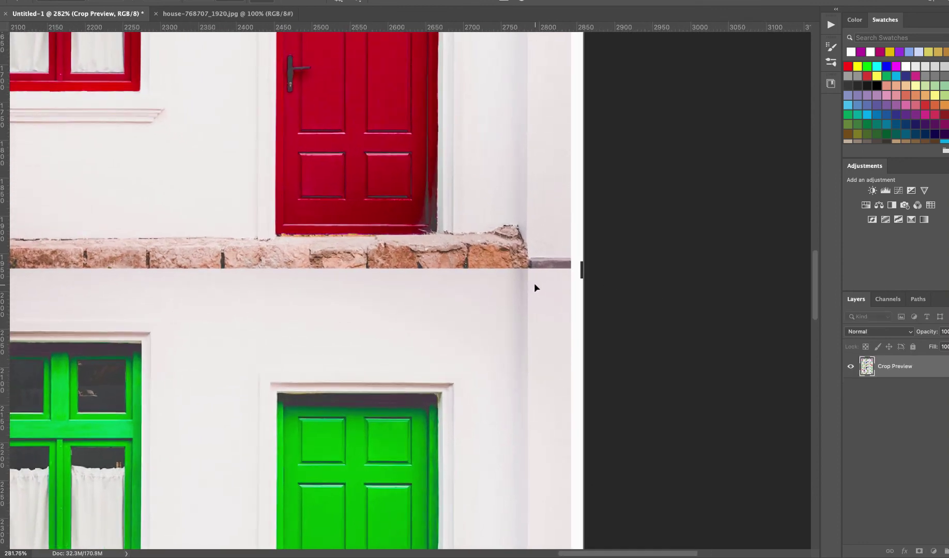
left_click_drag(581, 270, 575, 273)
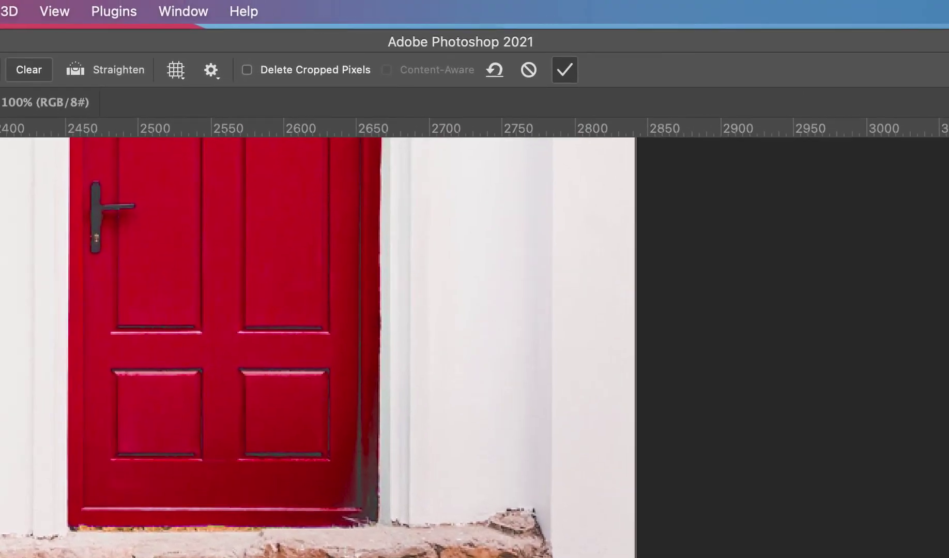
key("Return")
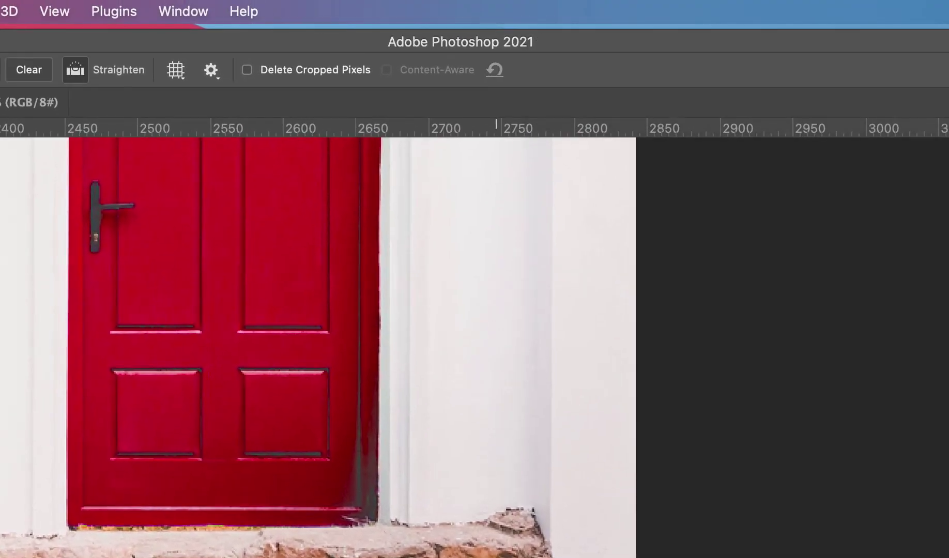
key("ctrl+minus")
key("ctrl+minus")
key("ctrl+minus")
key("ctrl+minus")
key("ctrl+minus")
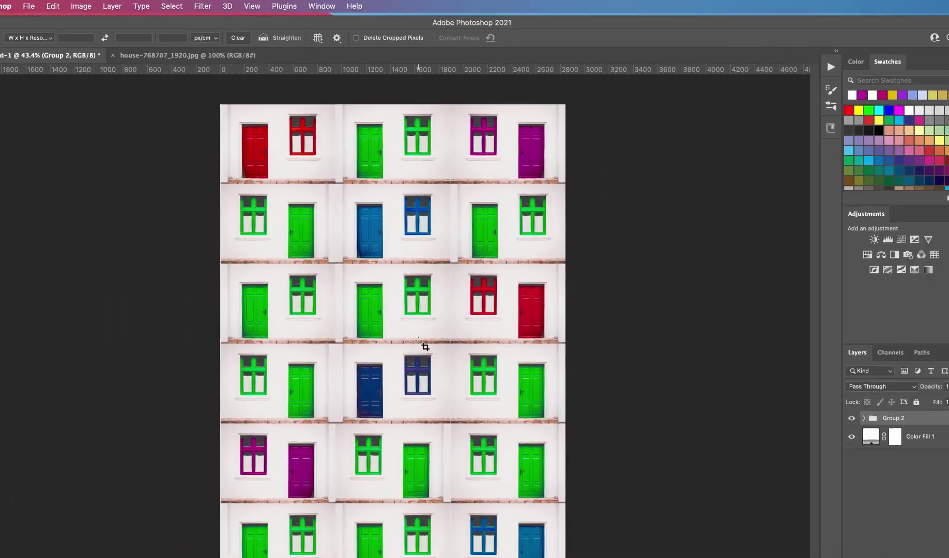